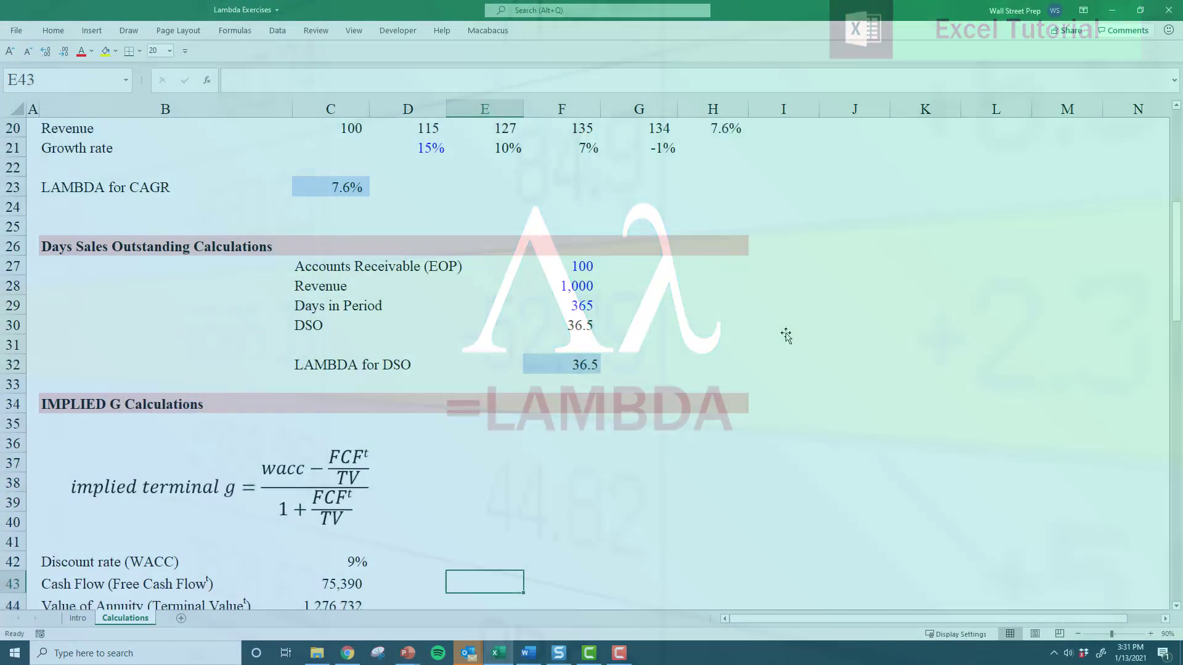
# Scroll down to the IMPLIED G Calculations section and move beside the implied growth formula
pyautogui.press('Down')
pyautogui.press('Down')
pyautogui.press('Down')
pyautogui.press('Down')
pyautogui.press('Down')
pyautogui.press('Down')
pyautogui.press('Down')
pyautogui.press('Down')
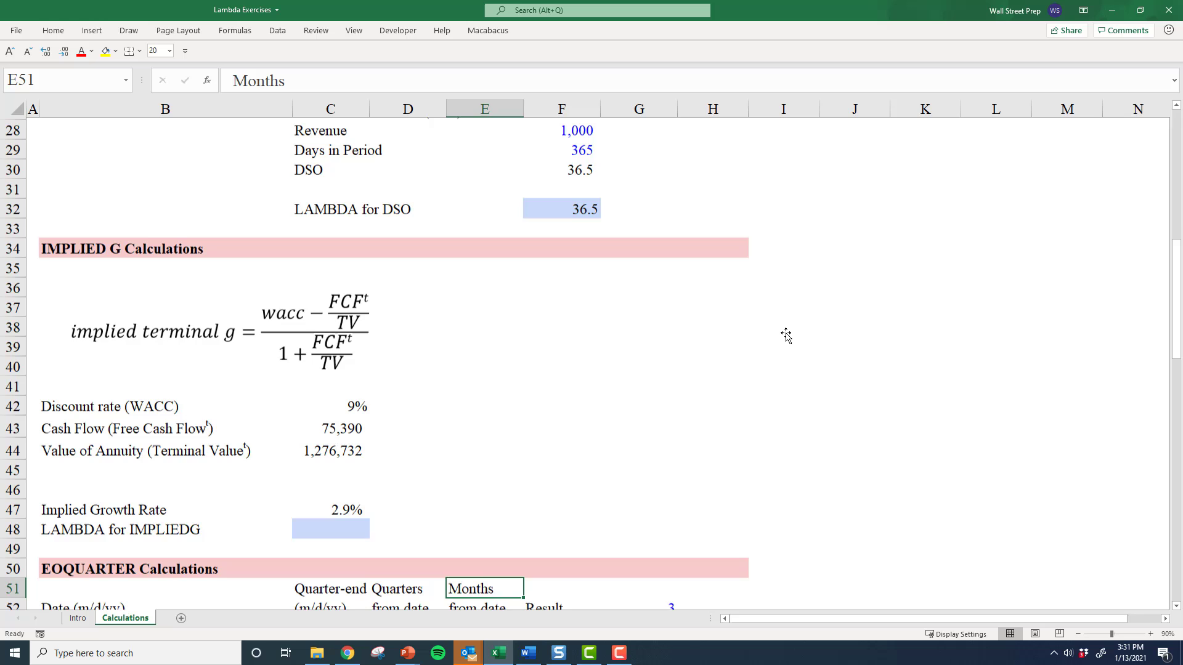
pyautogui.press('Up')
pyautogui.press('Up')
pyautogui.press('Up')
pyautogui.press('Up')
pyautogui.press('Up')
pyautogui.press('Up')
pyautogui.press('Up')
pyautogui.press('Up')
pyautogui.press('Up')
pyautogui.press('Up')
pyautogui.press('Left')
pyautogui.press('Up')
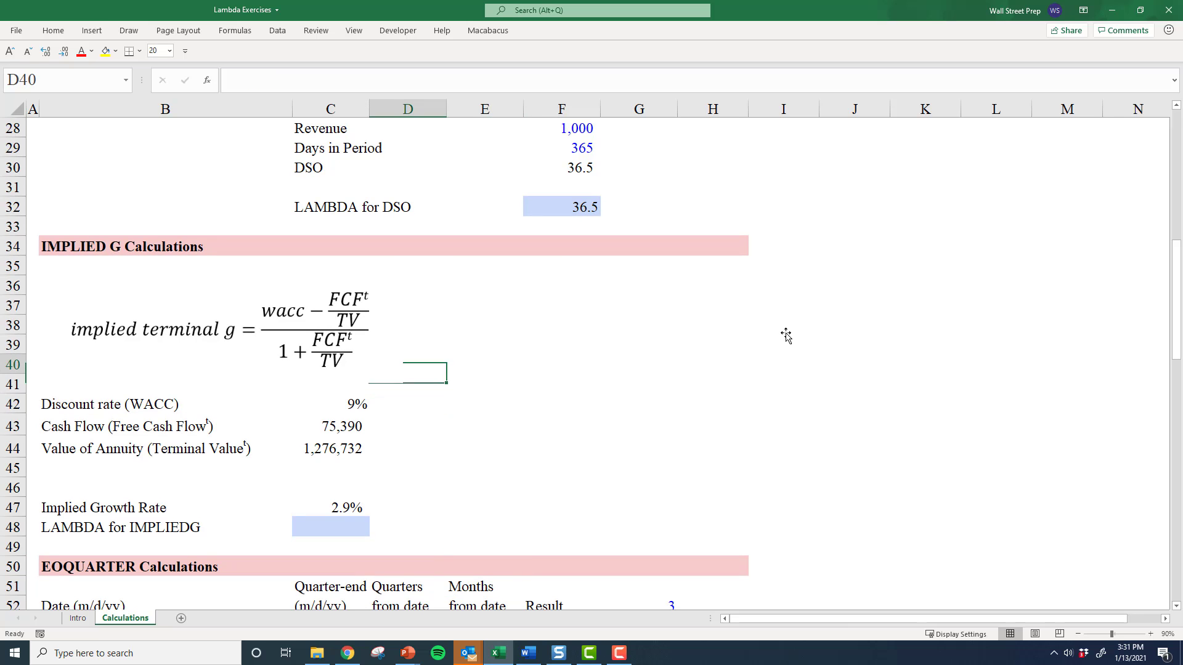
pyautogui.press('Right')
pyautogui.press('Up')
pyautogui.press('Right')
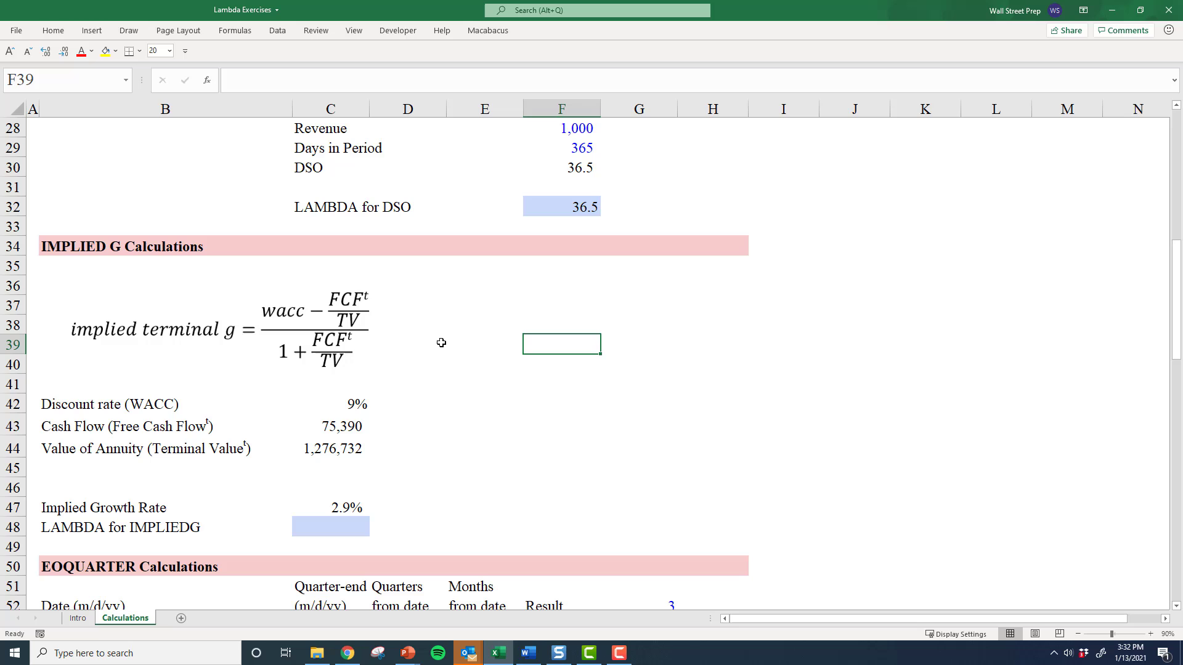
# Select the terminal value in C44 and review the C42:C44 inputs, starting with the discount rate
pyautogui.click(346, 448)
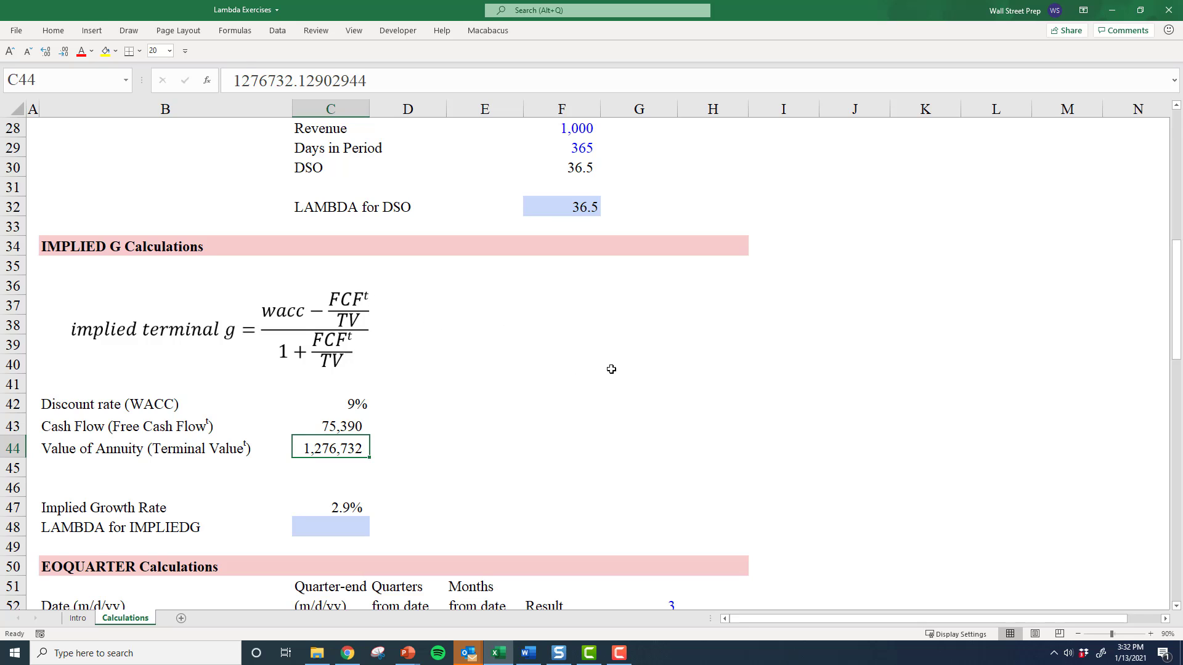
pyautogui.press('Up')
pyautogui.press('Up')
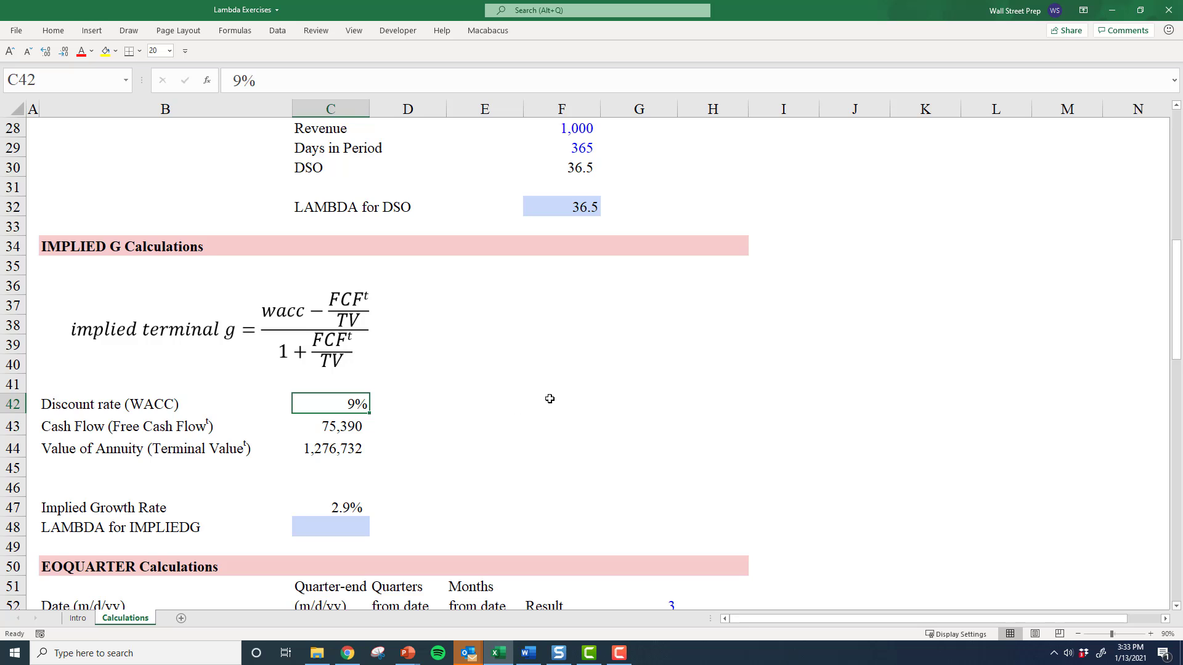
pyautogui.press('Down')
pyautogui.press('Down')
pyautogui.press('Down')
pyautogui.press('Down')
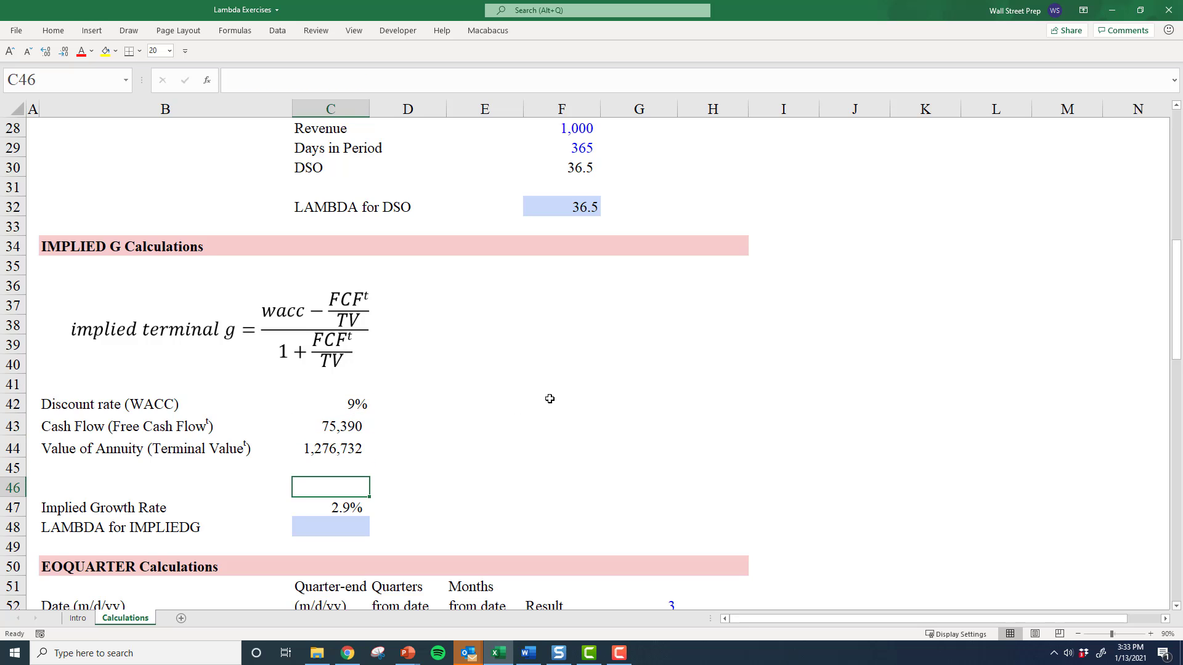
pyautogui.press('Up')
pyautogui.press('Up')
pyautogui.press('Up')
pyautogui.press('Up')
pyautogui.press('Up')
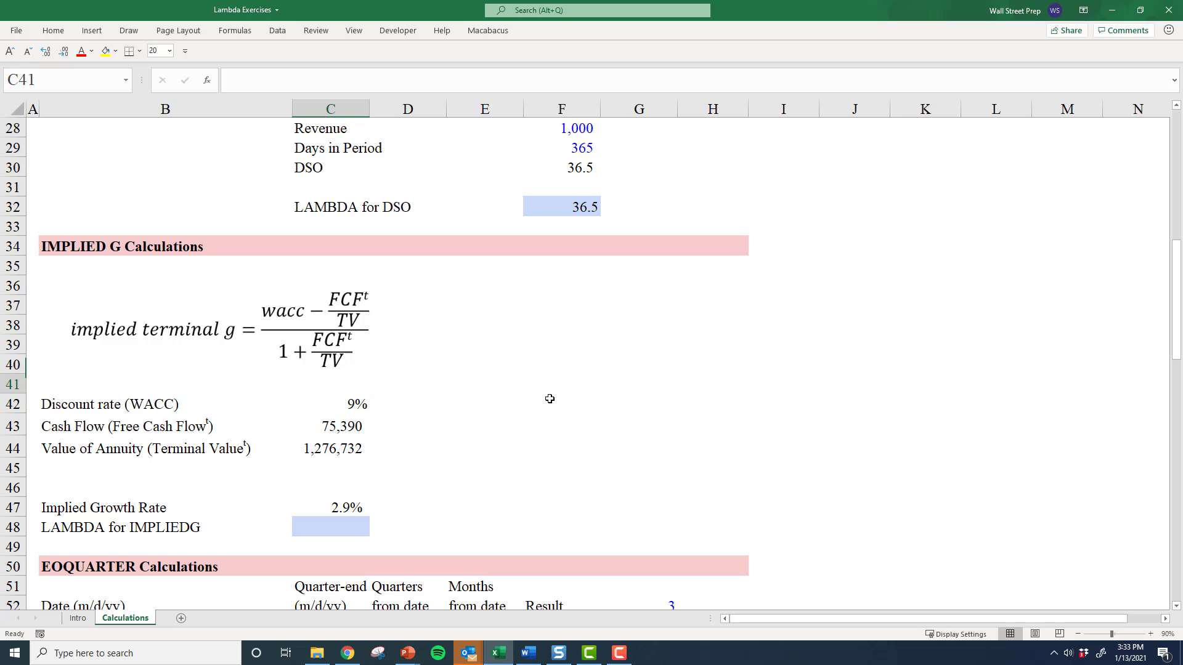
pyautogui.press('Down')
pyautogui.press('Down')
pyautogui.press('Down')
pyautogui.press('Up')
pyautogui.press('Up')
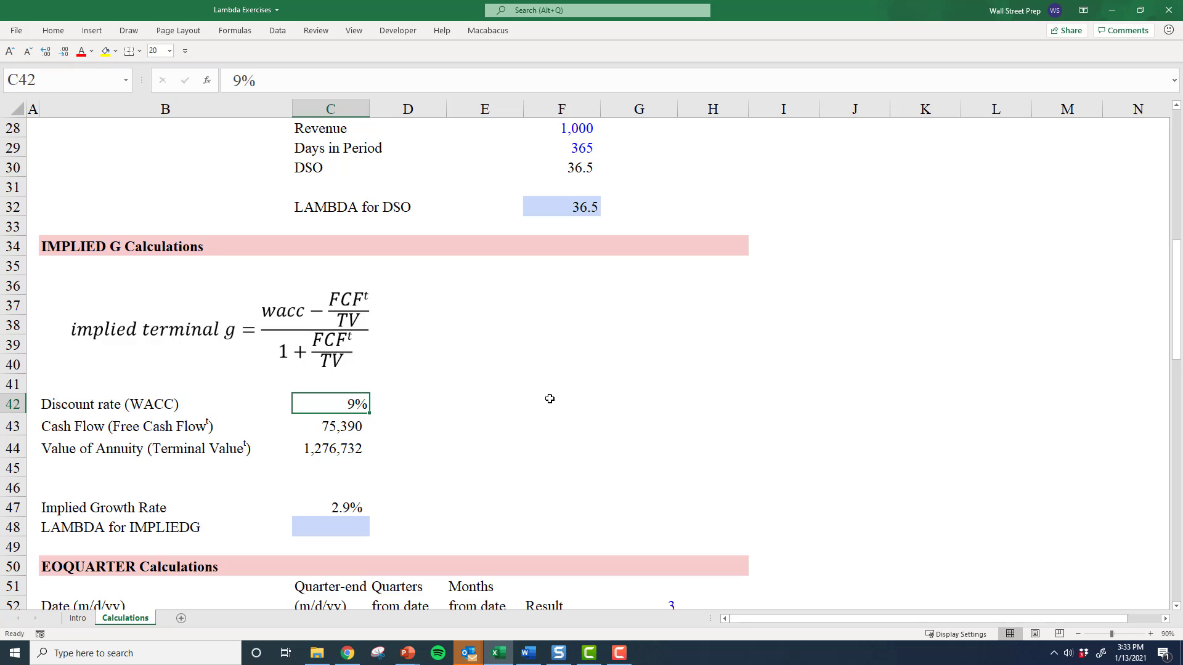
pyautogui.press('Left')
pyautogui.press('Left')
pyautogui.press('Right')
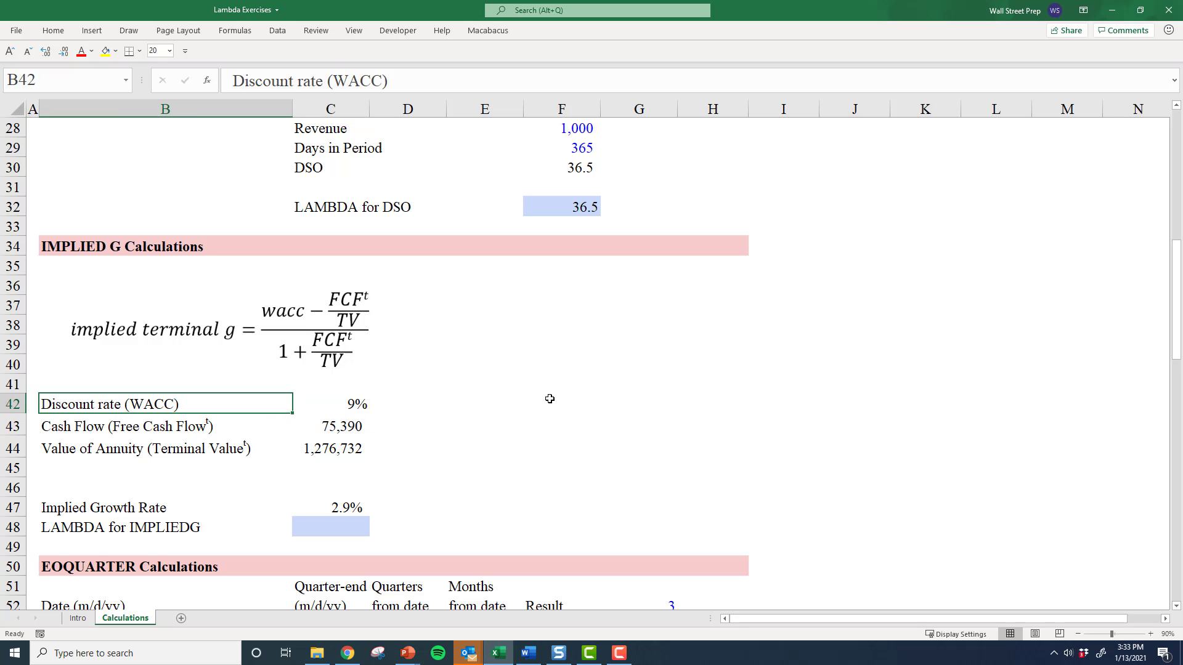
pyautogui.press('Right')
# Check the 75,390 cash flow and 1,276,732 terminal value, inspecting C44's raw value without changing it
pyautogui.press('Down')
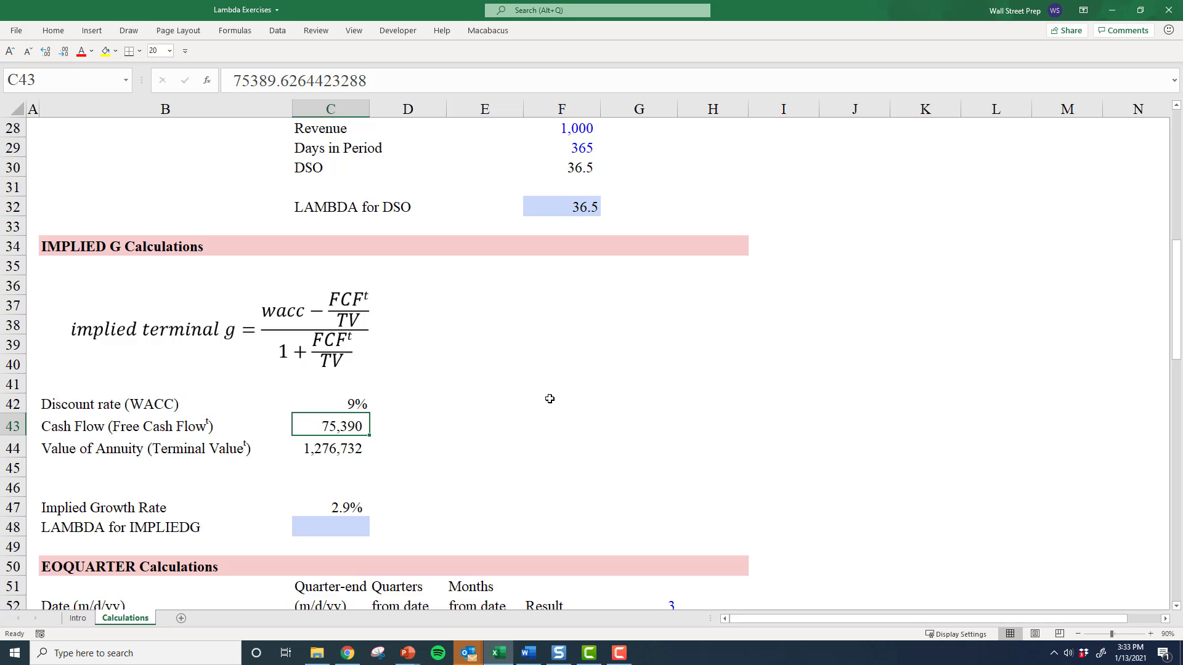
pyautogui.press('Left')
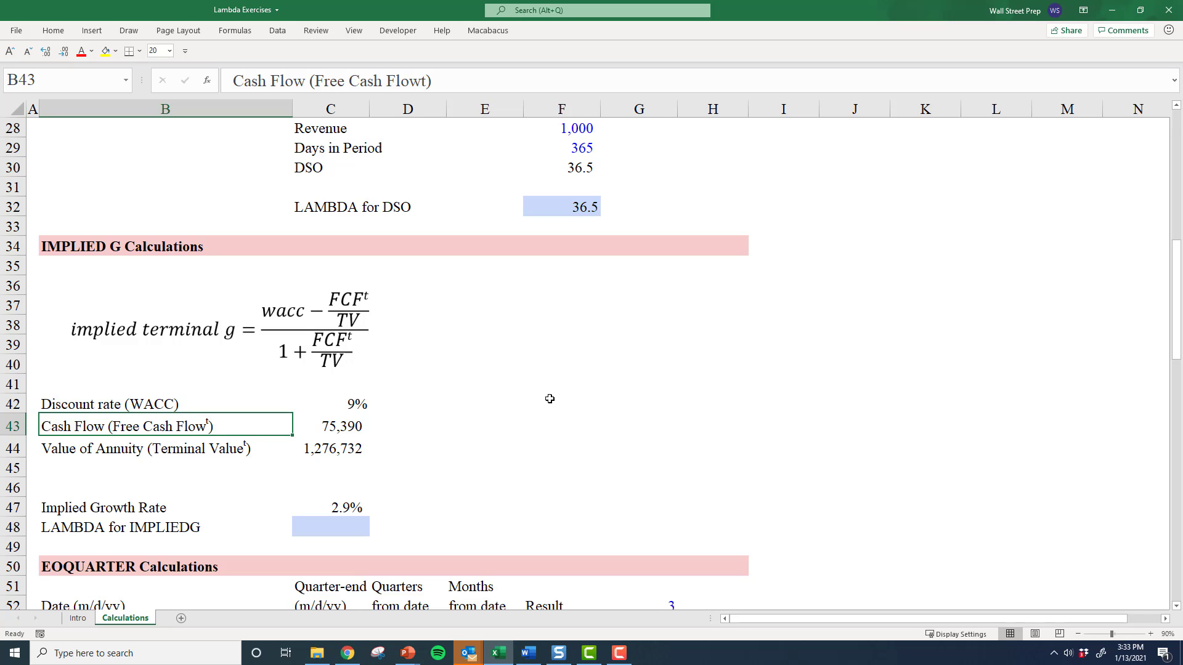
pyautogui.press('Right')
pyautogui.press('Down')
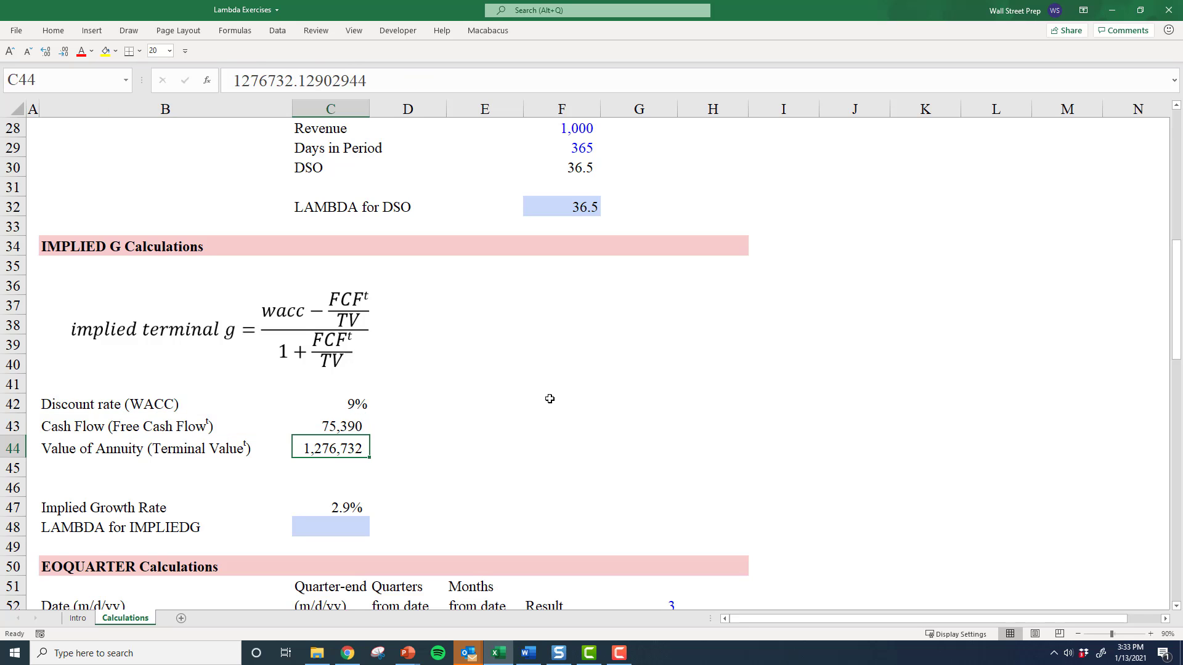
pyautogui.press('Down')
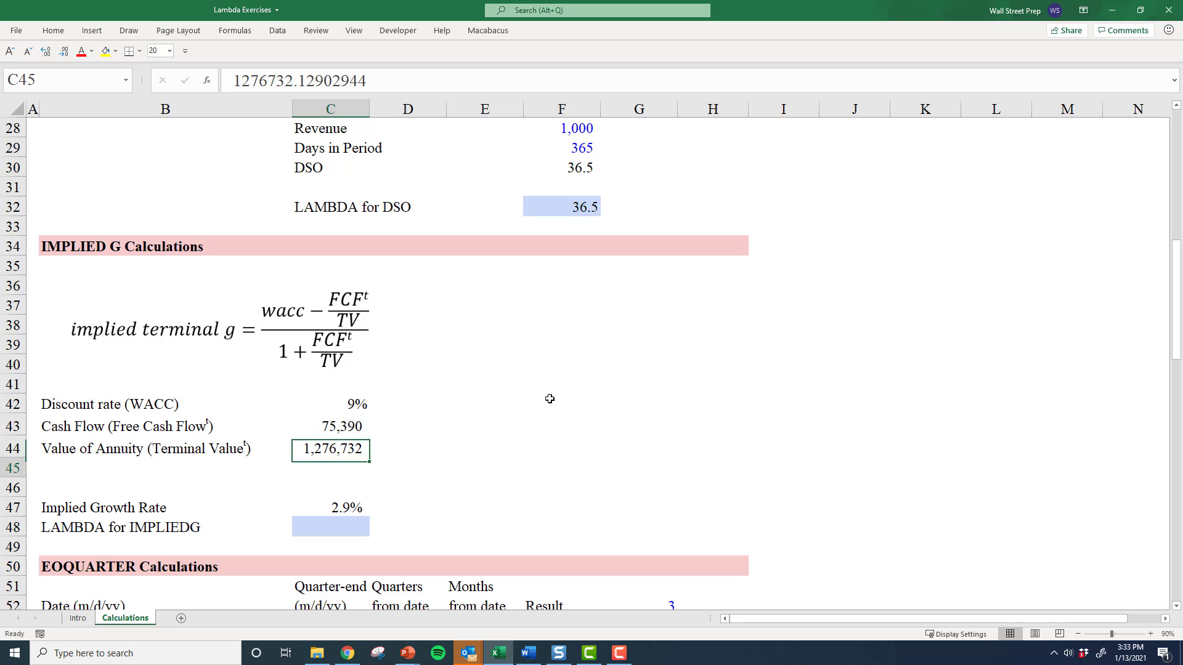
pyautogui.press('Down')
pyautogui.press('Up')
pyautogui.press('Up')
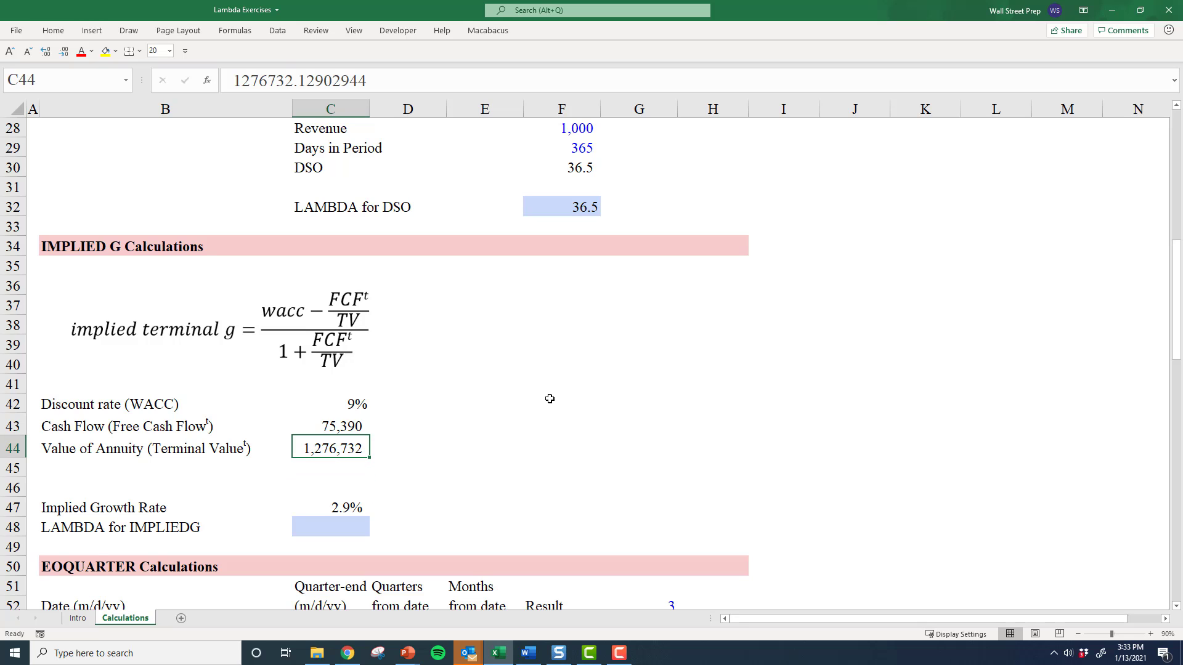
pyautogui.press('F2')
pyautogui.press('Escape')
pyautogui.press('Up')
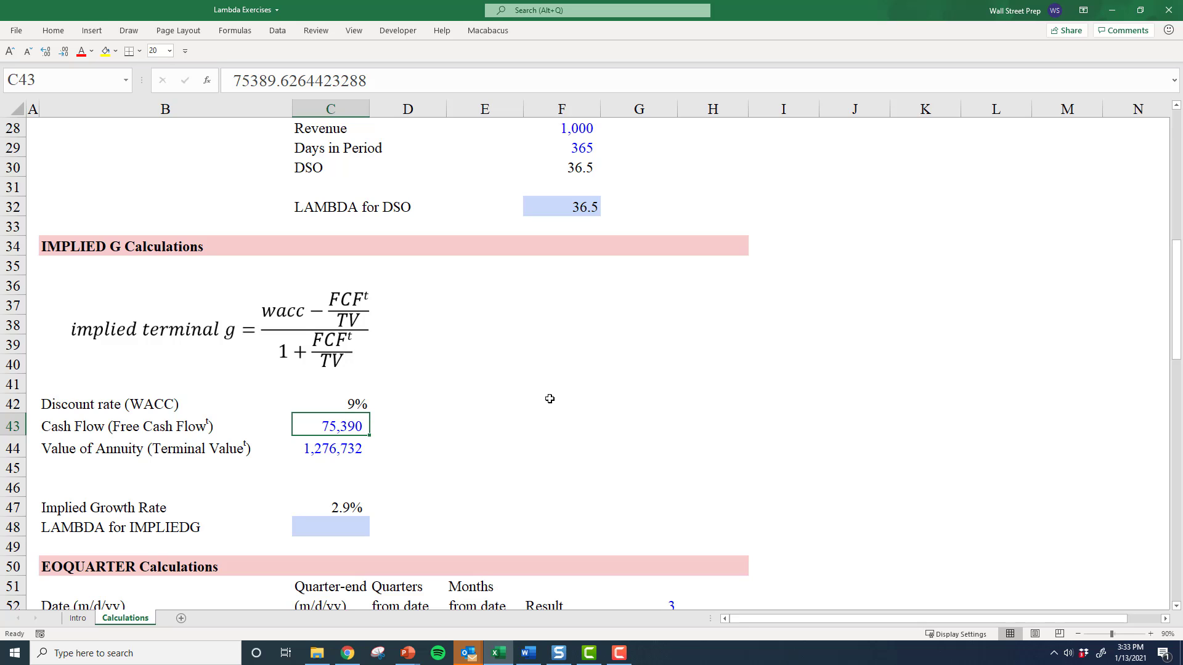
# Review the 9% discount rate, 75,390 cash flow and 1,276,732 terminal value, ending at C48
pyautogui.press('Up')
pyautogui.press('Down')
pyautogui.press('Up')
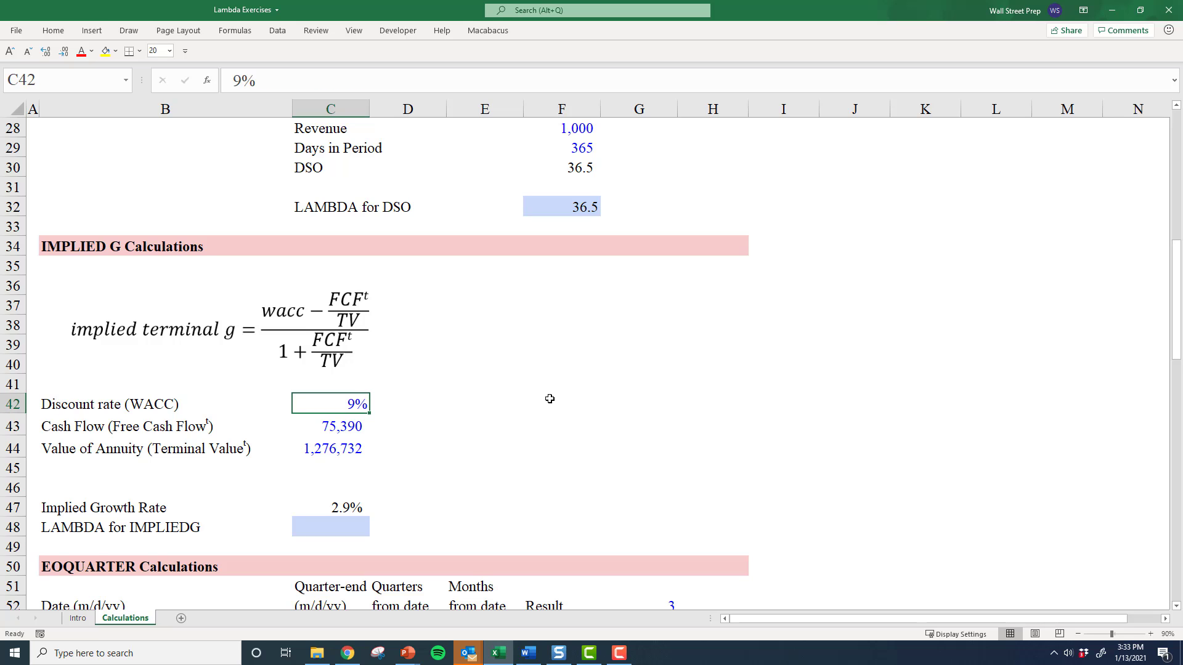
pyautogui.press('Down')
pyautogui.press('Down')
pyautogui.press('Down')
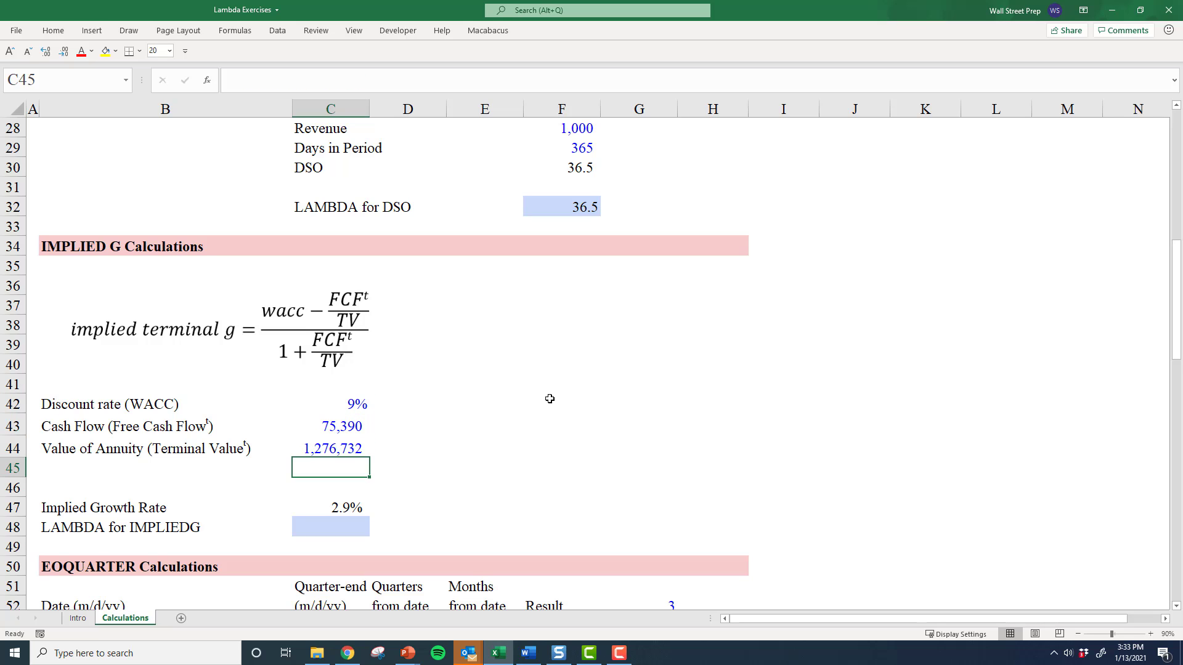
pyautogui.press('Up')
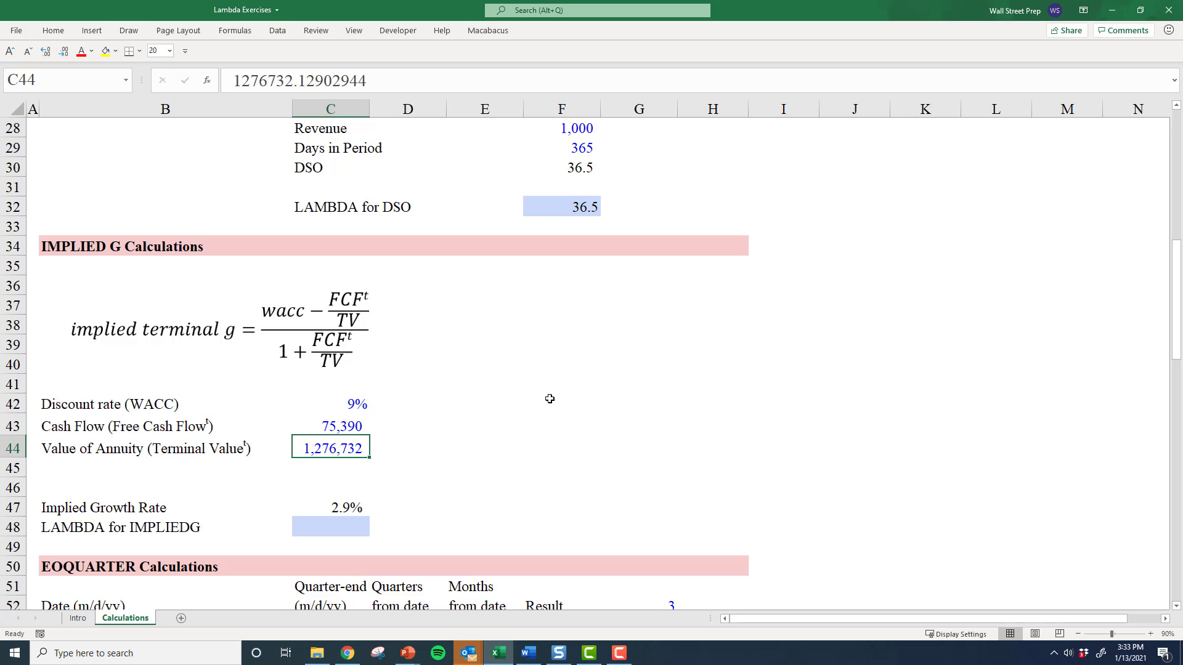
pyautogui.press('Up')
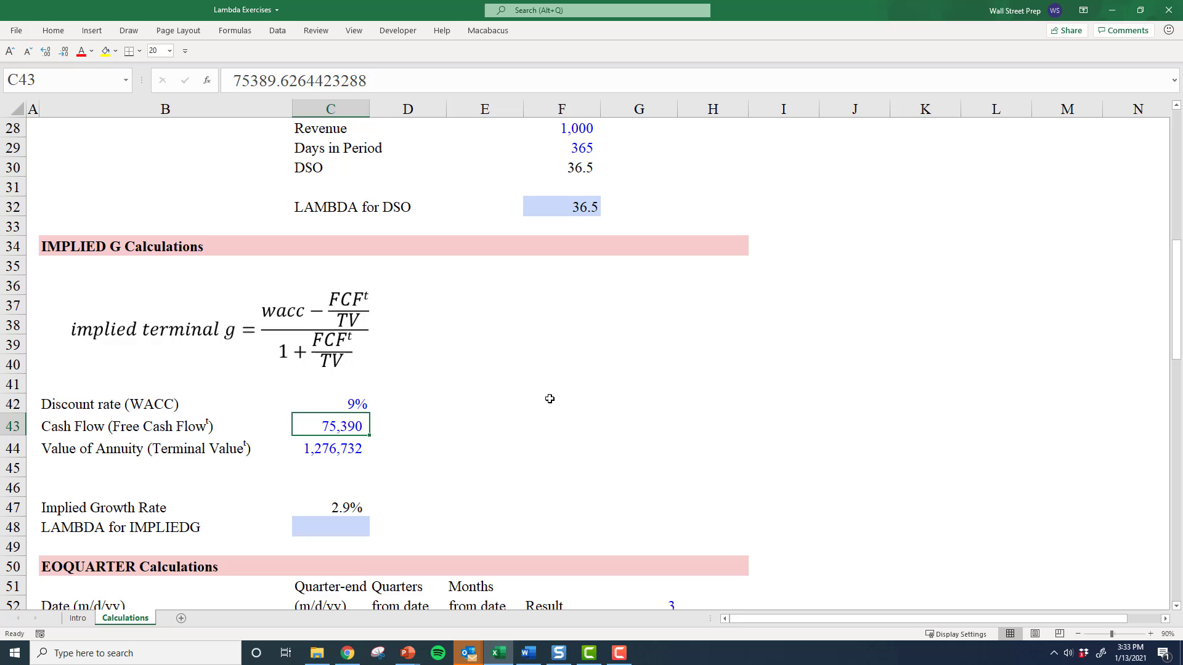
pyautogui.press('Up')
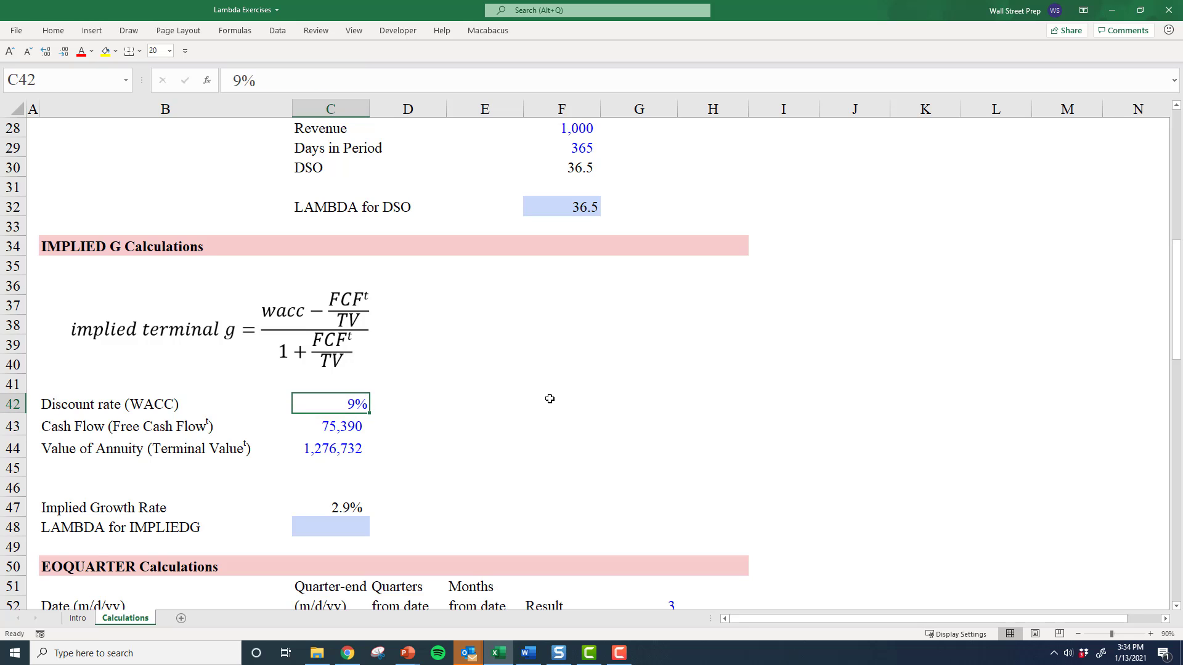
pyautogui.press('Down')
pyautogui.press('Down')
pyautogui.press('Down')
pyautogui.press('Down')
pyautogui.press('Up')
pyautogui.press('Up')
pyautogui.press('Up')
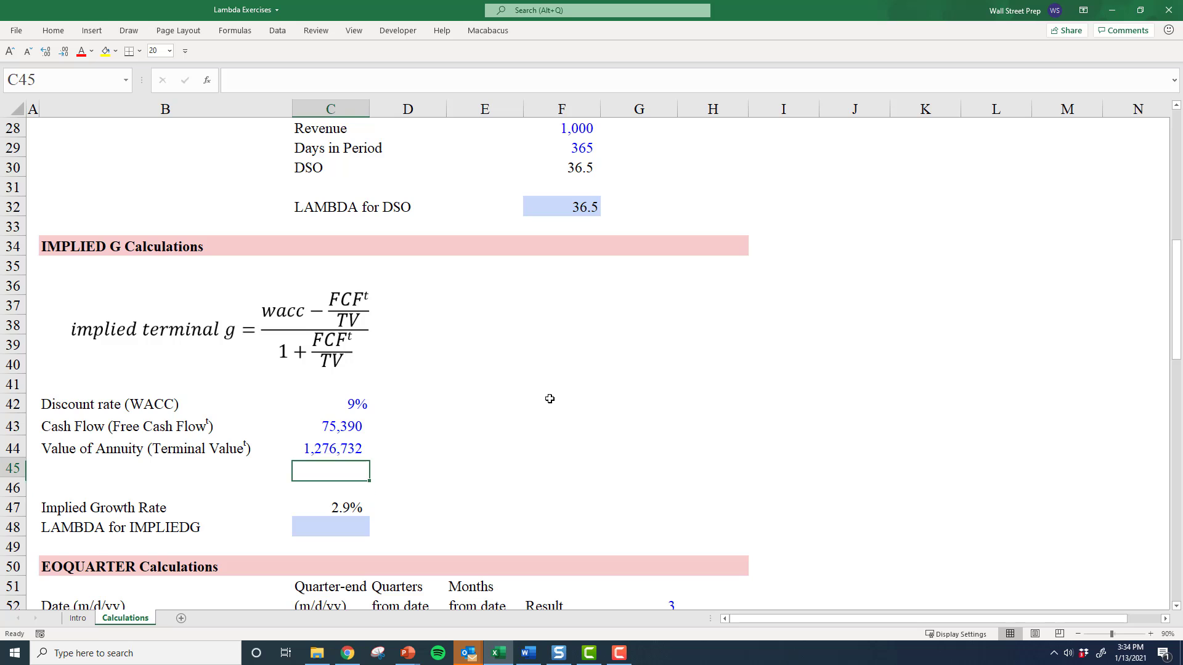
pyautogui.press('Down')
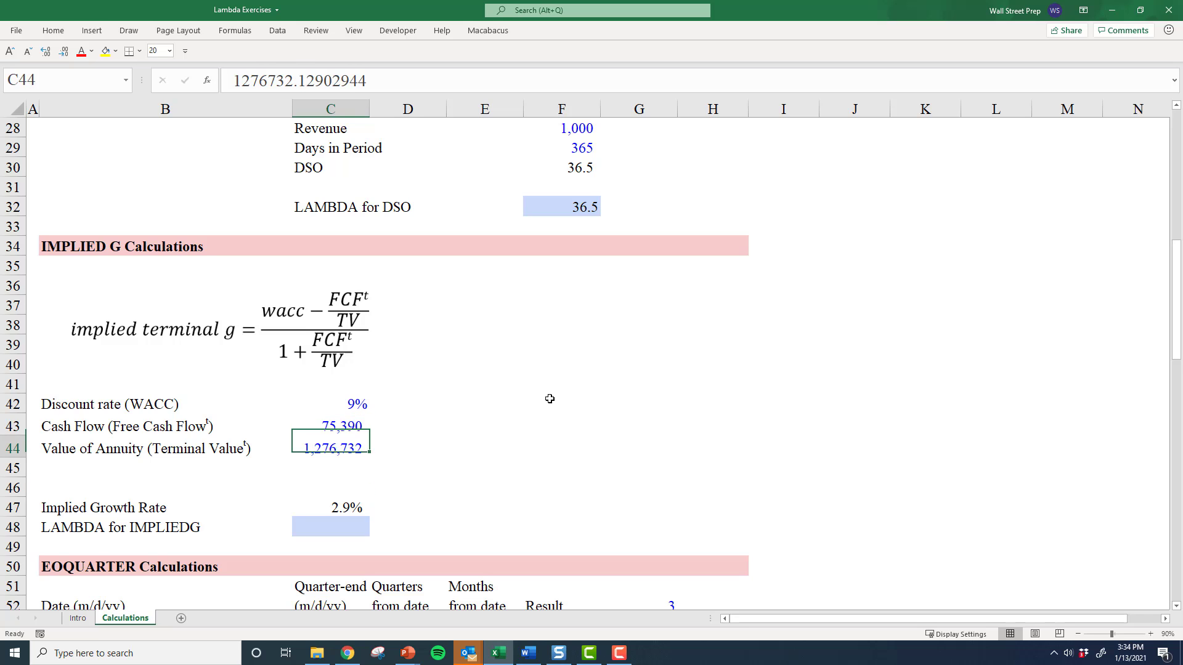
pyautogui.press('Down')
pyautogui.press('Down')
pyautogui.press('Down')
pyautogui.press('Down')
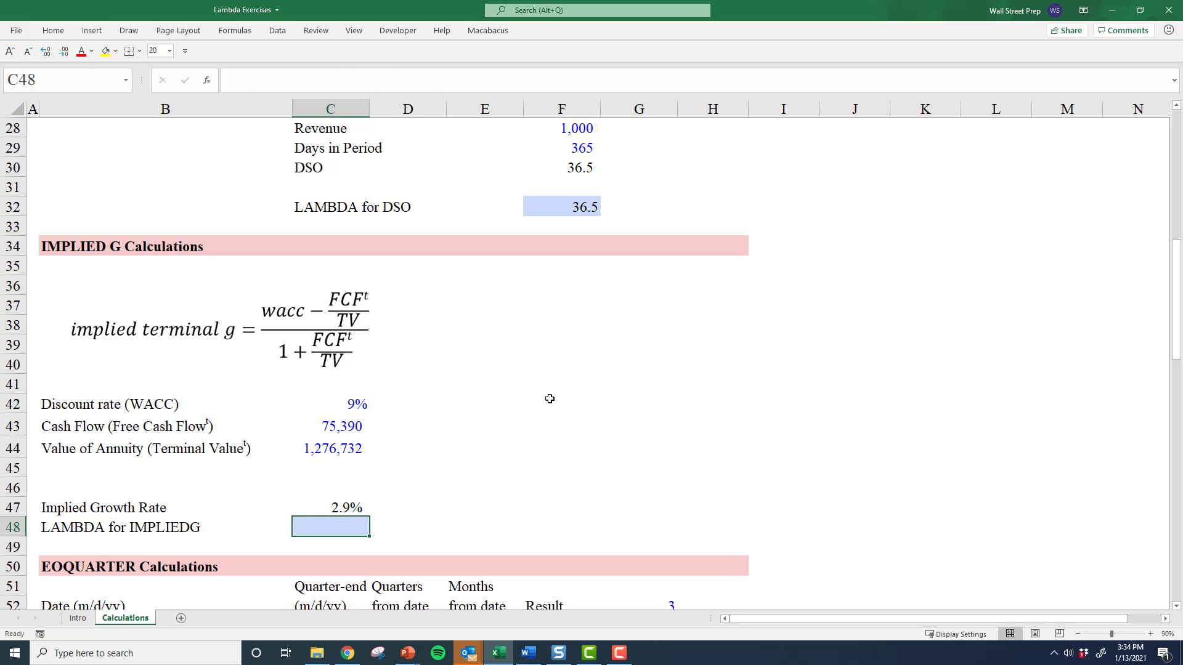
pyautogui.press('Up')
pyautogui.press('F2')
pyautogui.press('Escape')
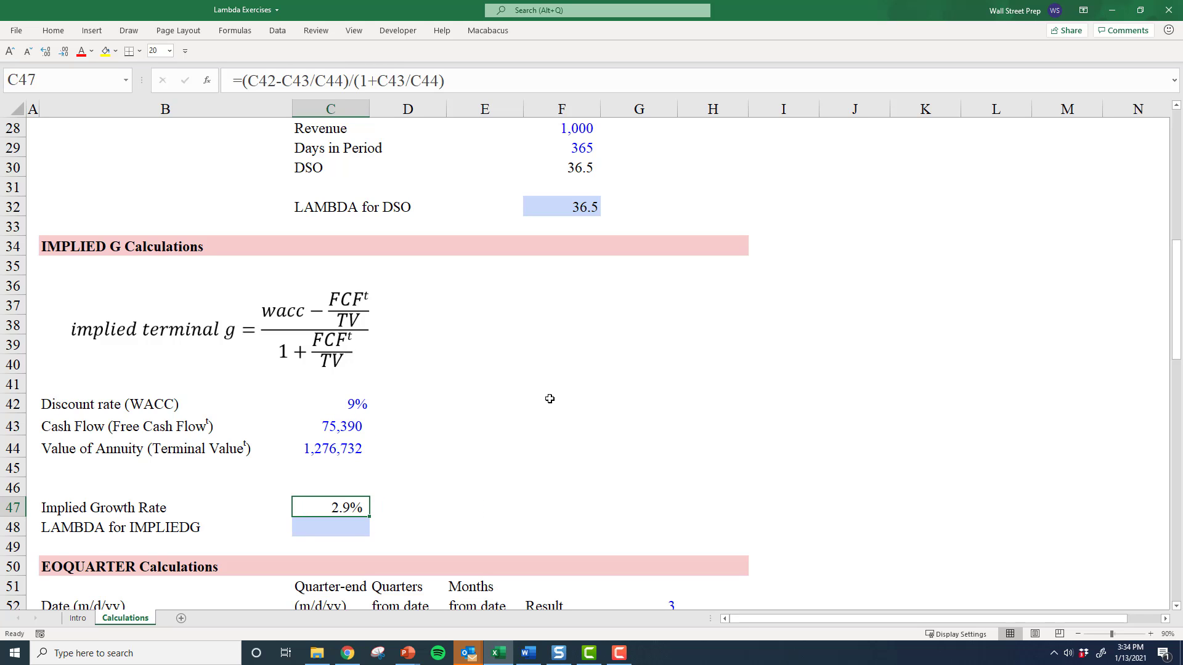
pyautogui.press('F2')
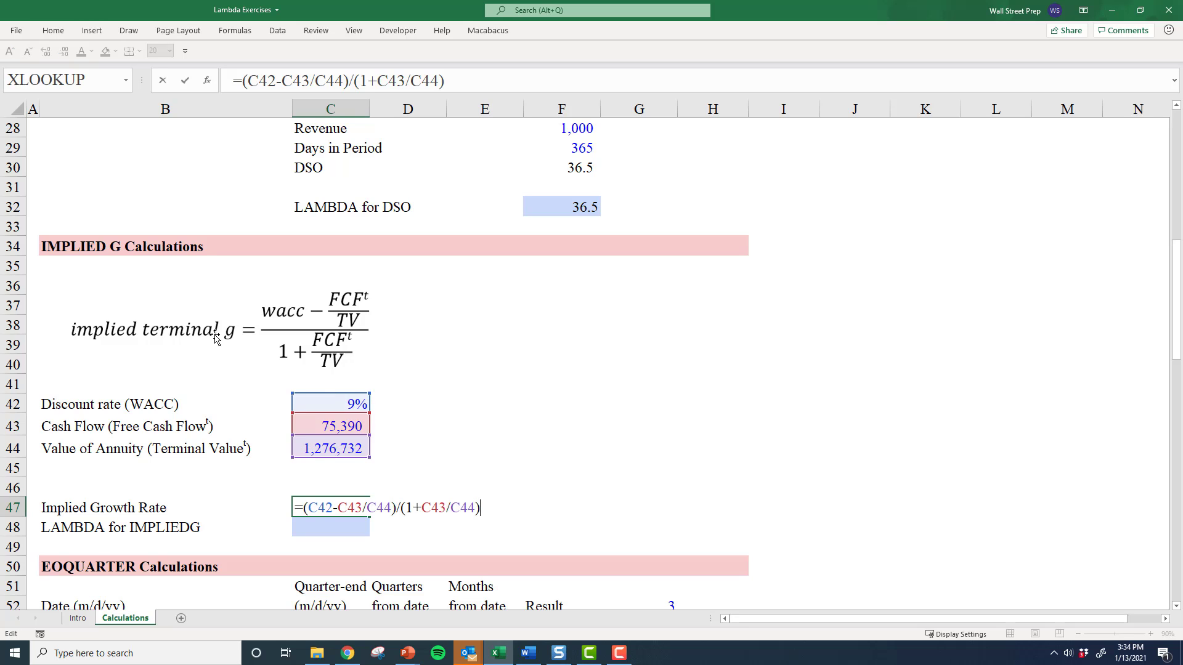
pyautogui.press('Escape')
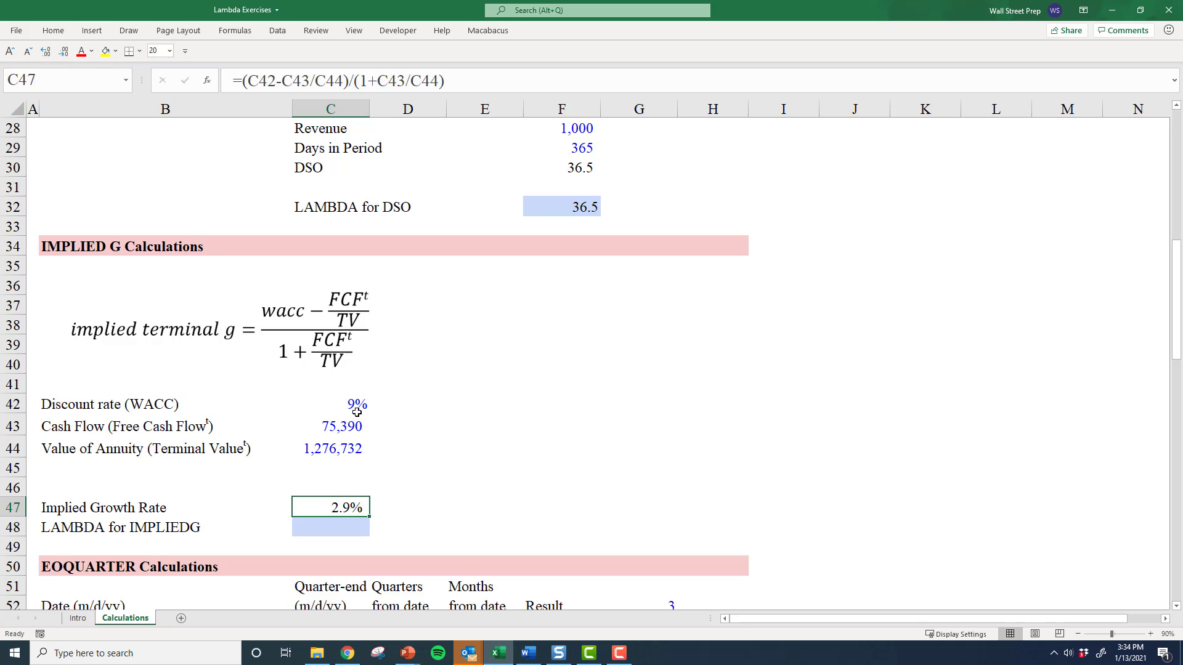
pyautogui.click(312, 451)
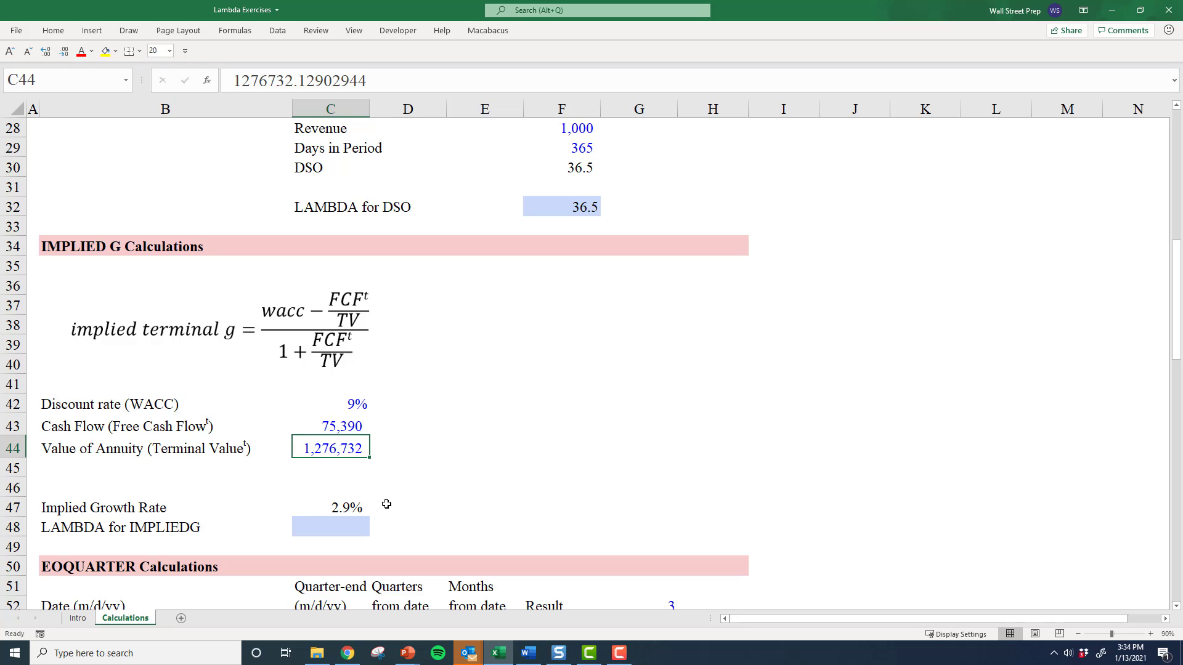
# Copy C47's growth formula and start =LAMBDA(rate,cashflow,value, in C48 with it pasted
pyautogui.doubleClick(348, 498)
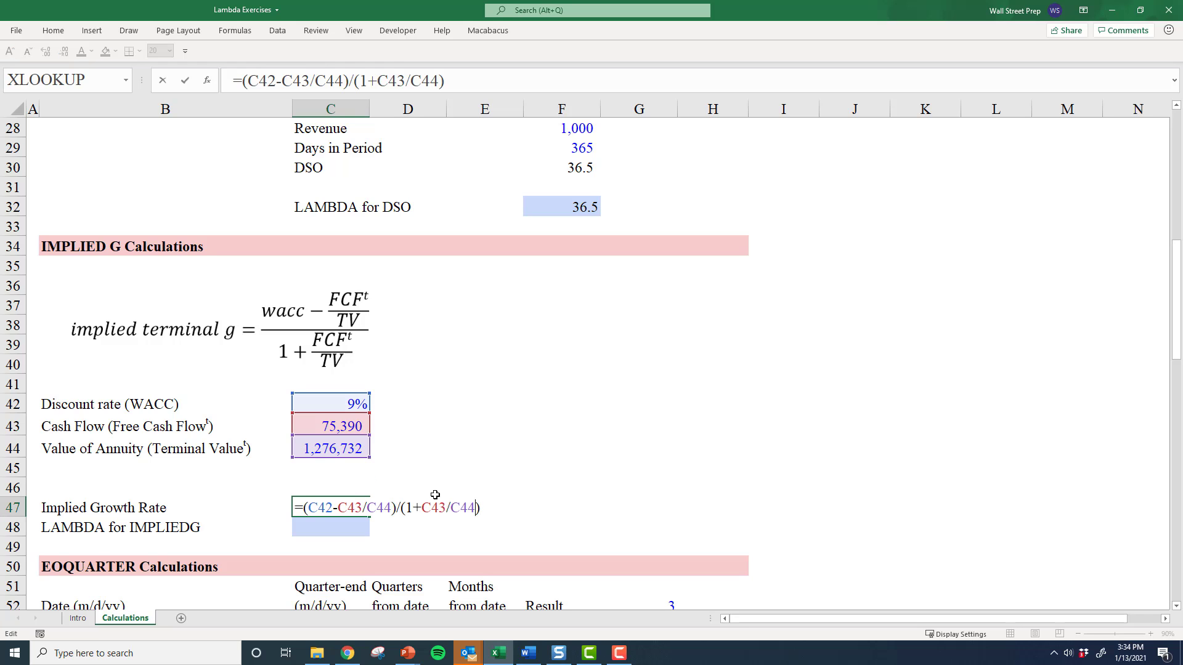
pyautogui.hotkey('shift', 'Right')
pyautogui.hotkey('shift', 'Home')
pyautogui.hotkey('shift', 'Right')
pyautogui.hotkey('ctrl', 'c')
pyautogui.press('Escape')
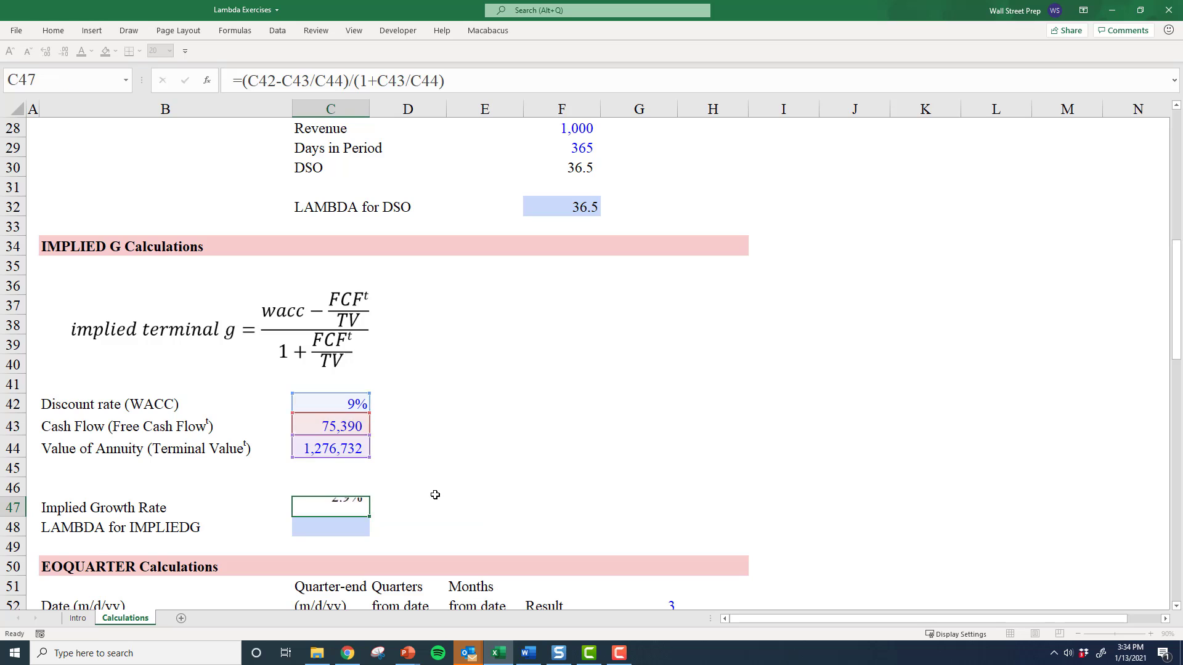
pyautogui.press('Down')
pyautogui.write('=lamb')
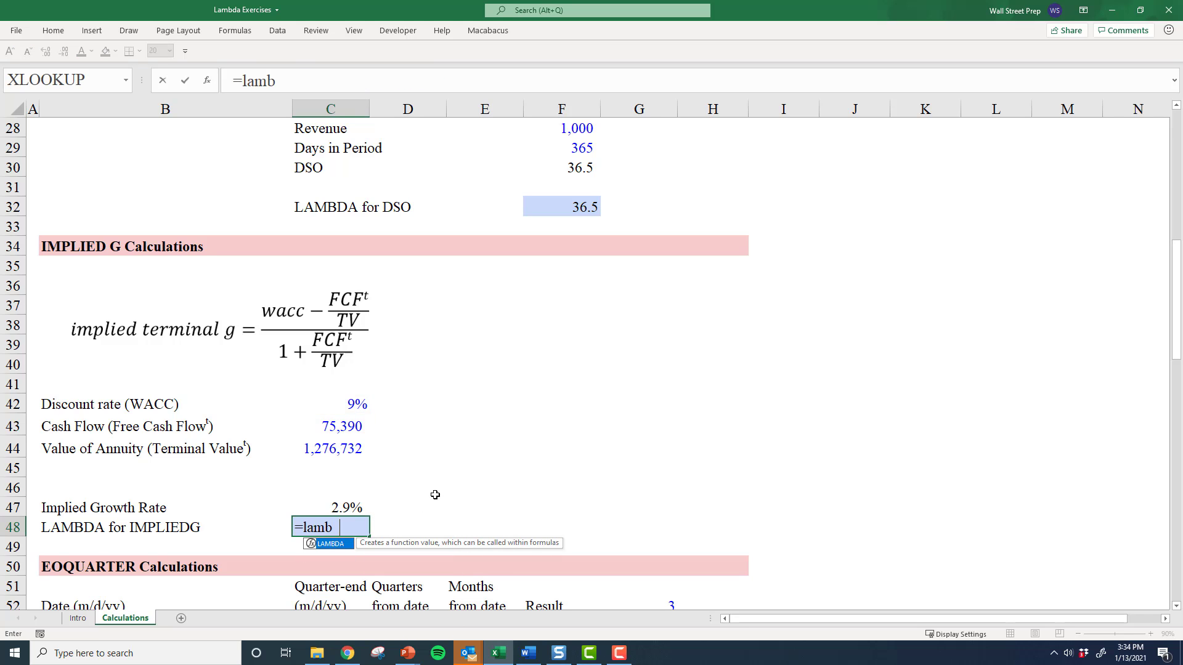
pyautogui.write('da(')
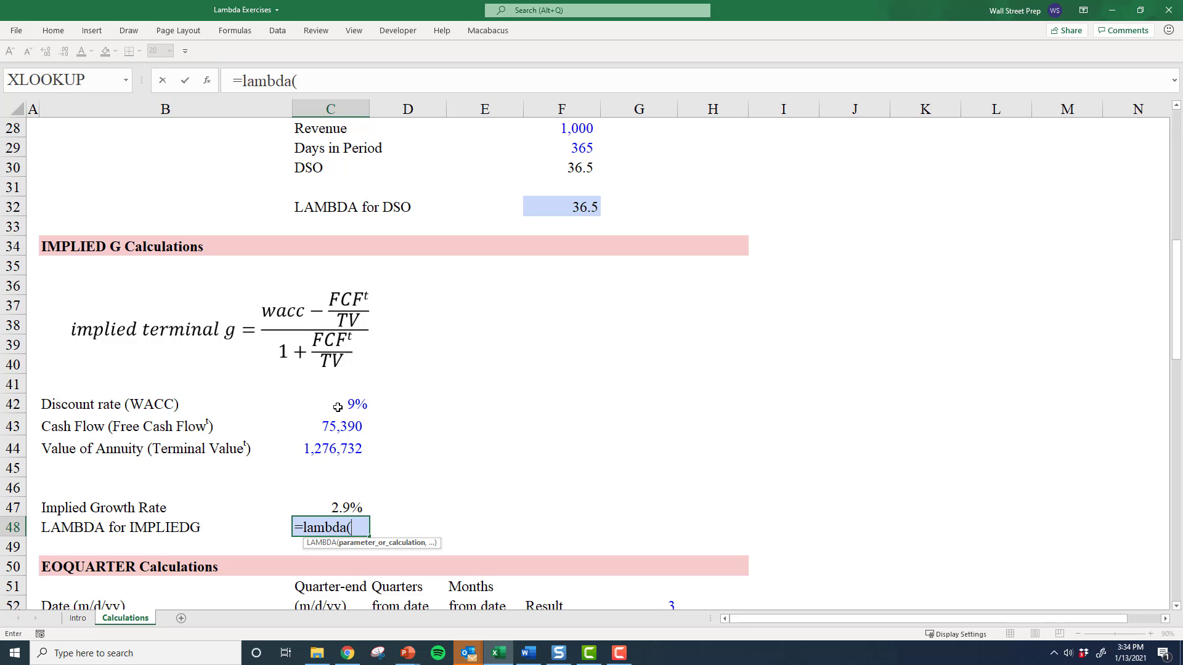
pyautogui.write('rate,')
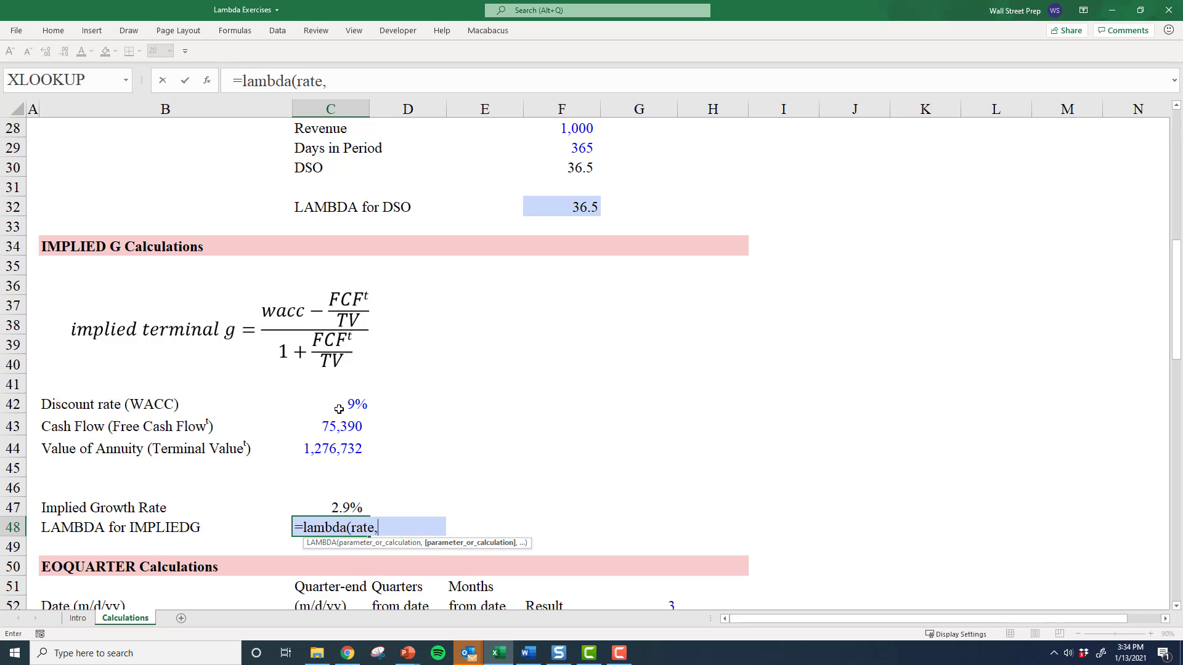
pyautogui.write('c')
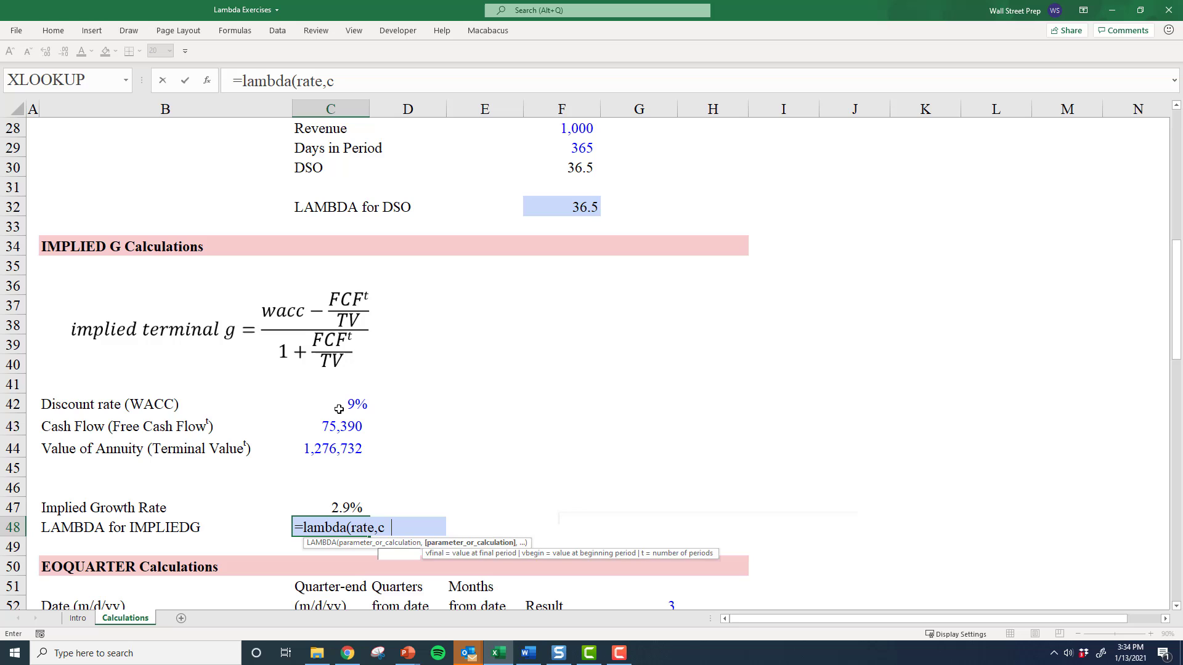
pyautogui.write('ashflow,')
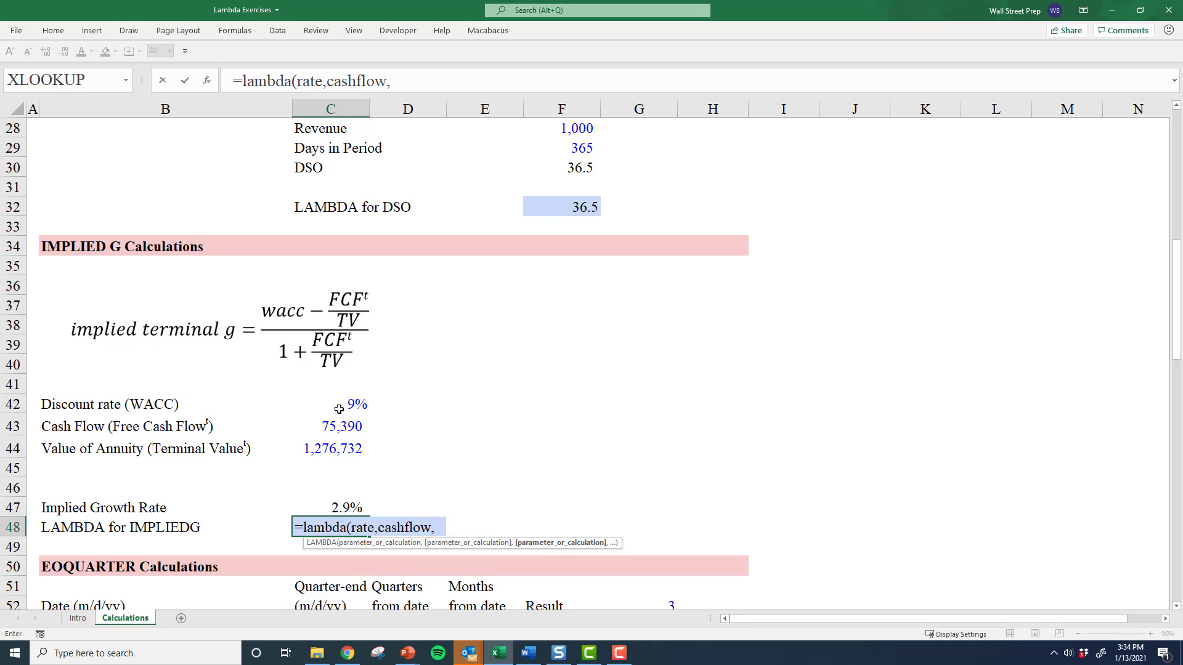
pyautogui.write('value,')
pyautogui.hotkey('ctrl', 'v')
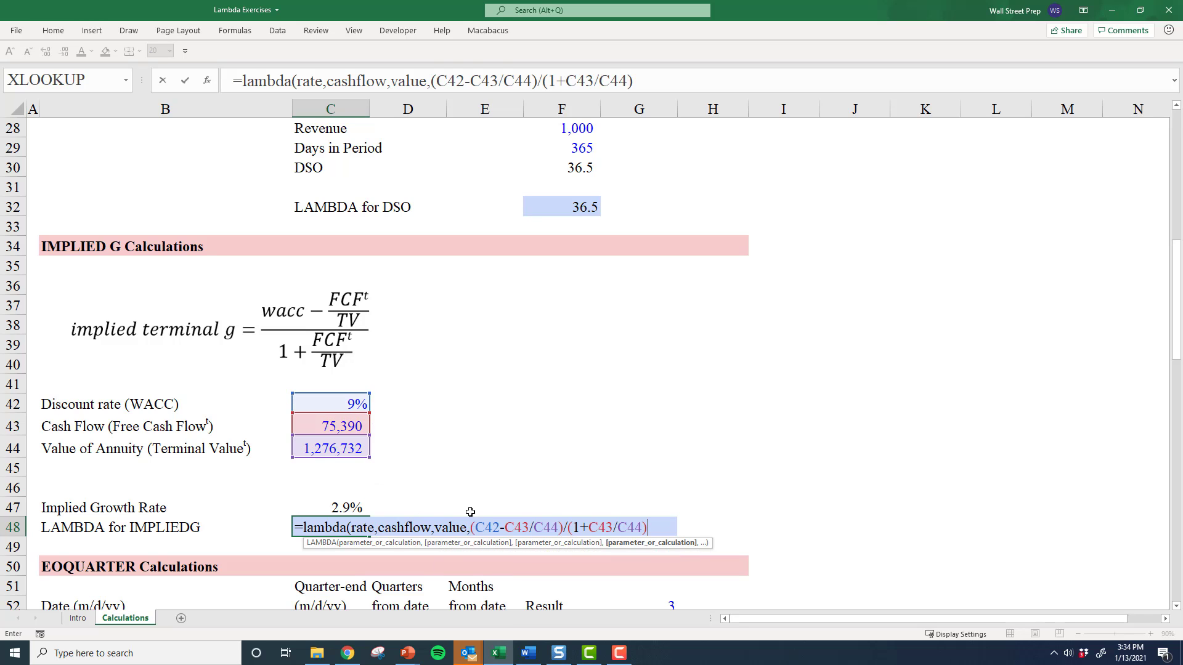
# Replace C42, C43 and C44 with rate, cashflow and value to get (rate-cashflow/value)/(1+cashflow/value)
pyautogui.click(502, 527)
pyautogui.hotkey('shift', 'Left')
pyautogui.hotkey('shift', 'Left')
pyautogui.hotkey('shift', 'Left')
pyautogui.write('rate')
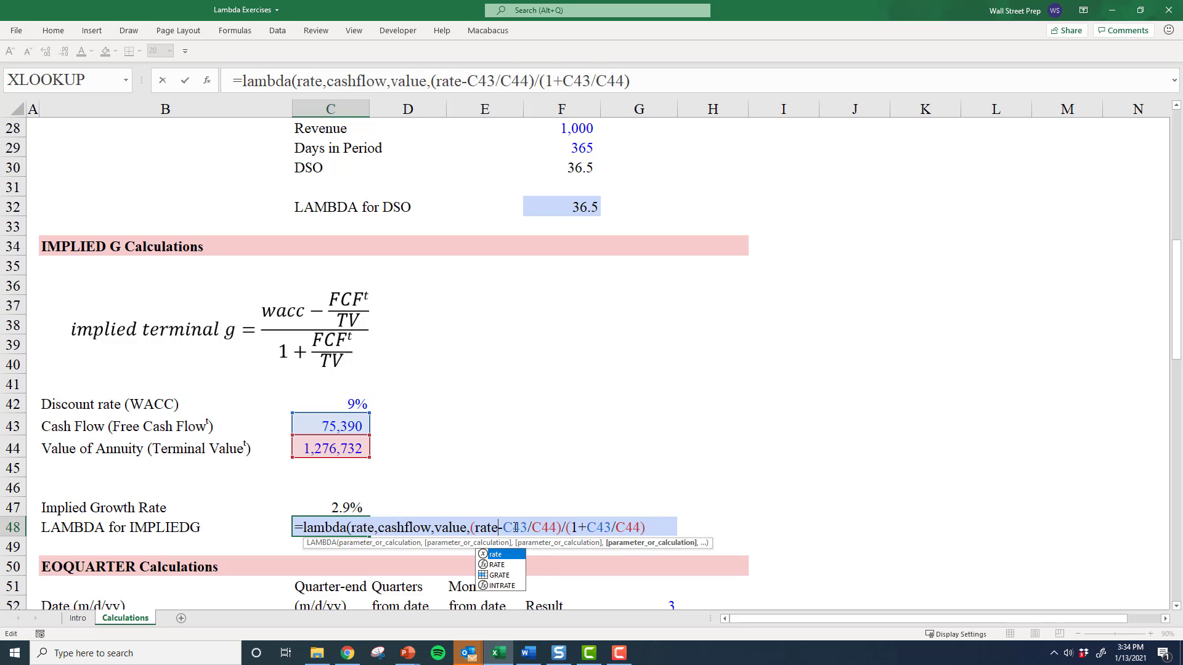
pyautogui.click(521, 527)
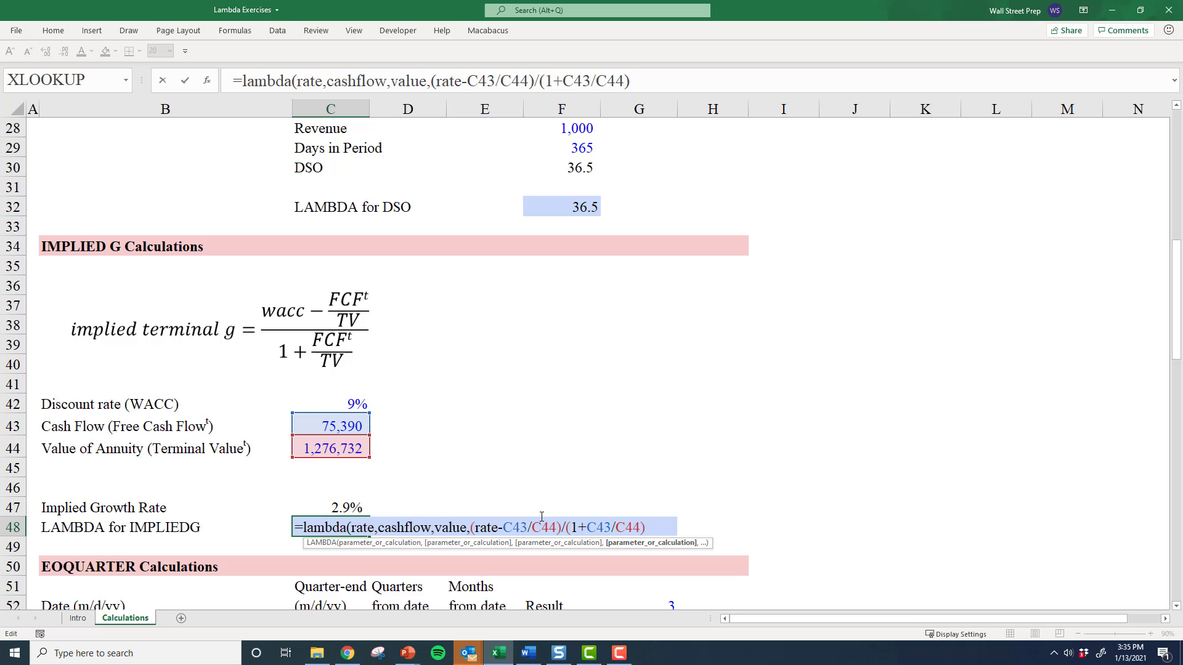
pyautogui.hotkey('shift', 'Left')
pyautogui.hotkey('shift', 'Left')
pyautogui.hotkey('shift', 'Left')
pyautogui.write('cashfl')
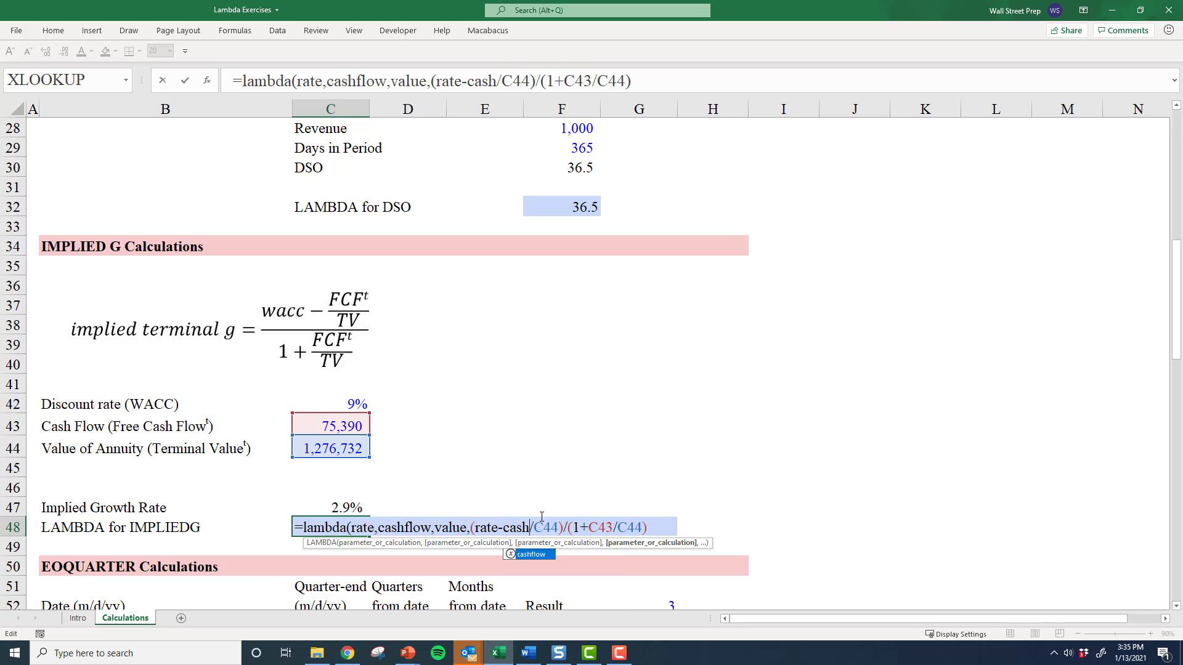
pyautogui.write('ow')
pyautogui.hotkey('shift', 'Right')
pyautogui.hotkey('shift', 'Right')
pyautogui.hotkey('shift', 'Right')
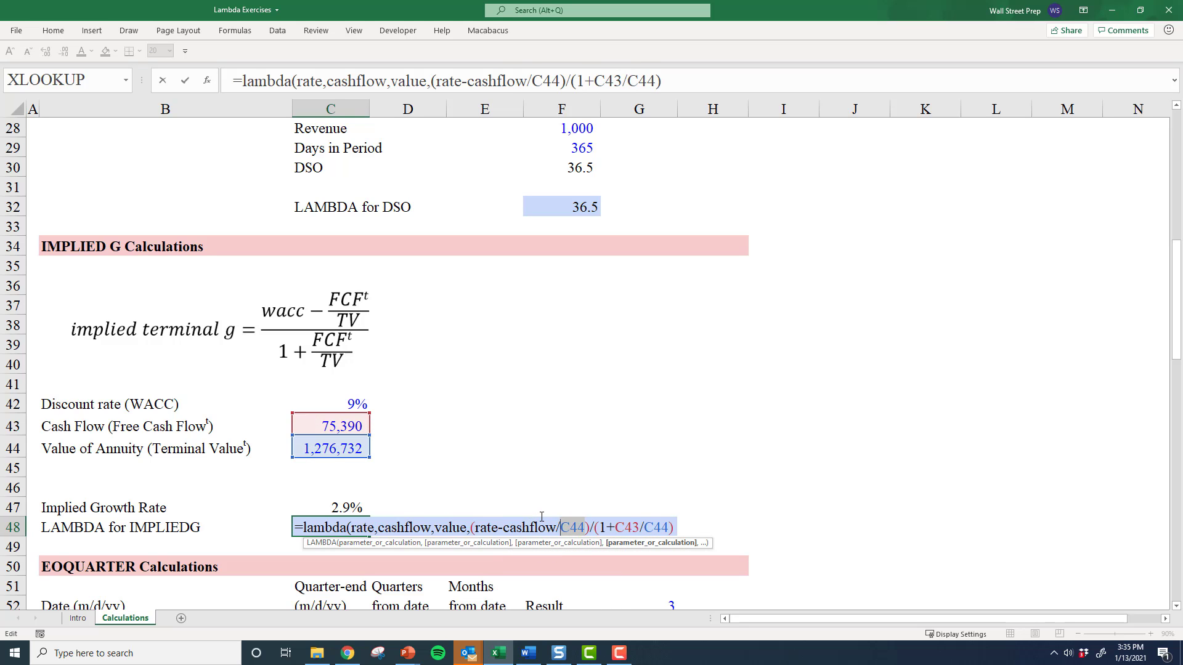
pyautogui.write('value')
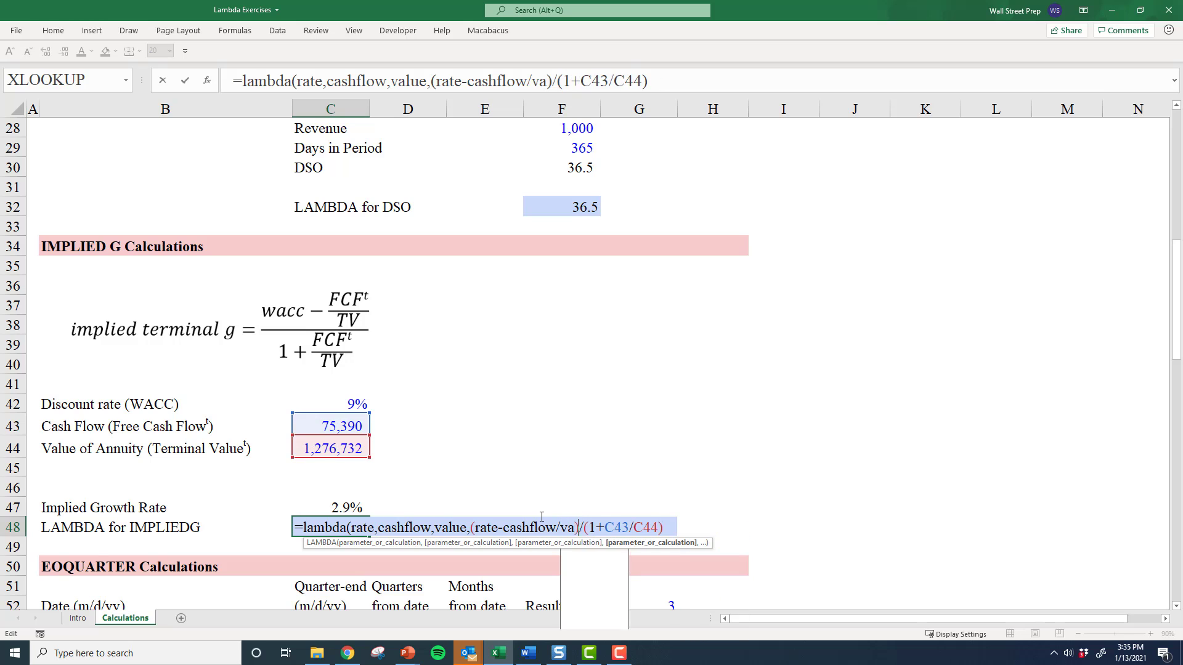
pyautogui.press('Right')
pyautogui.press('Right')
pyautogui.press('Right')
pyautogui.press('Right')
pyautogui.press('Right')
pyautogui.hotkey('shift', 'Left')
pyautogui.hotkey('shift', 'Left')
pyautogui.hotkey('shift', 'Left')
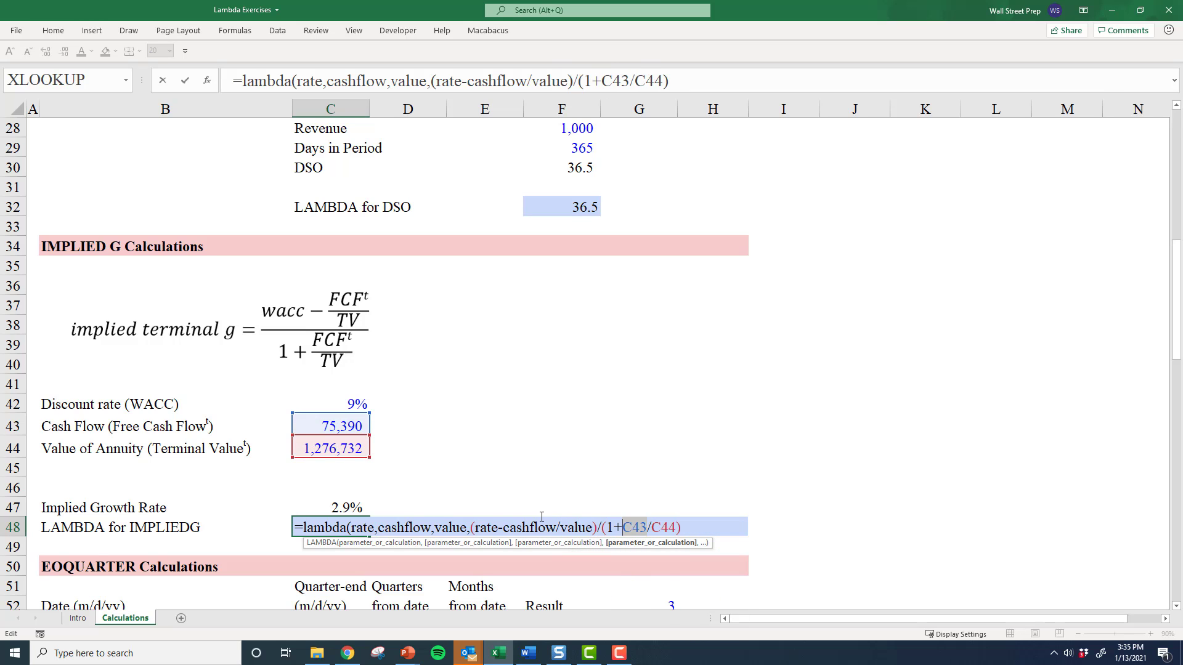
pyautogui.write('cashflow')
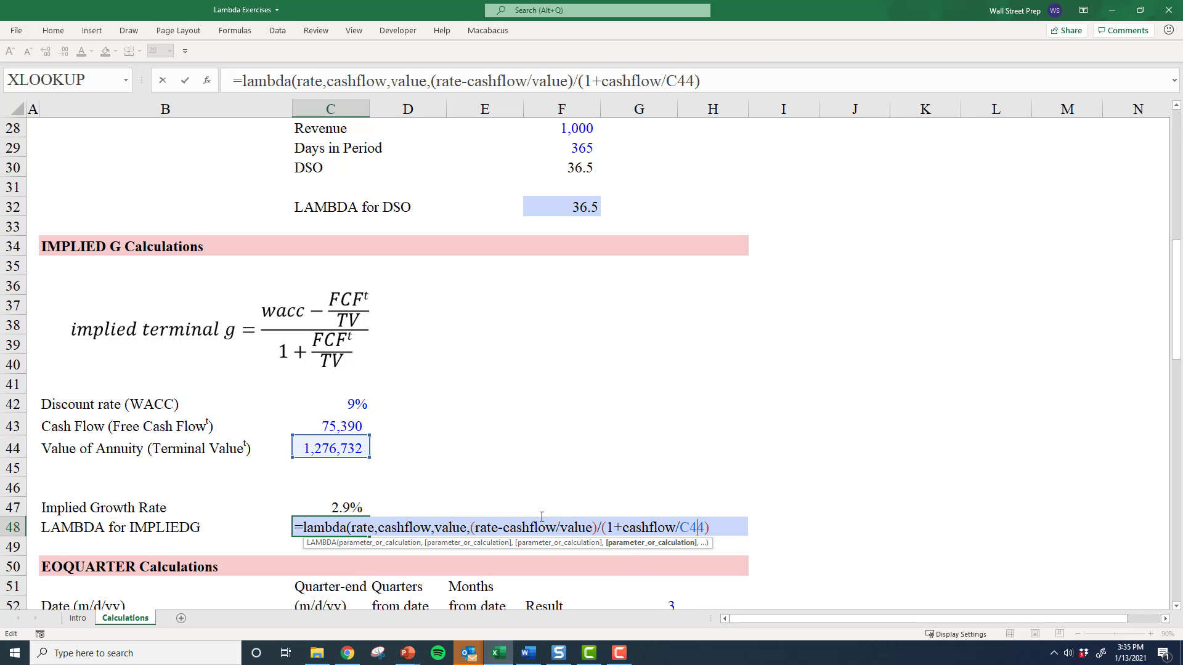
pyautogui.press('Right')
pyautogui.hotkey('shift', 'Left')
pyautogui.hotkey('shift', 'Left')
pyautogui.hotkey('shift', 'Left')
pyautogui.write('value')
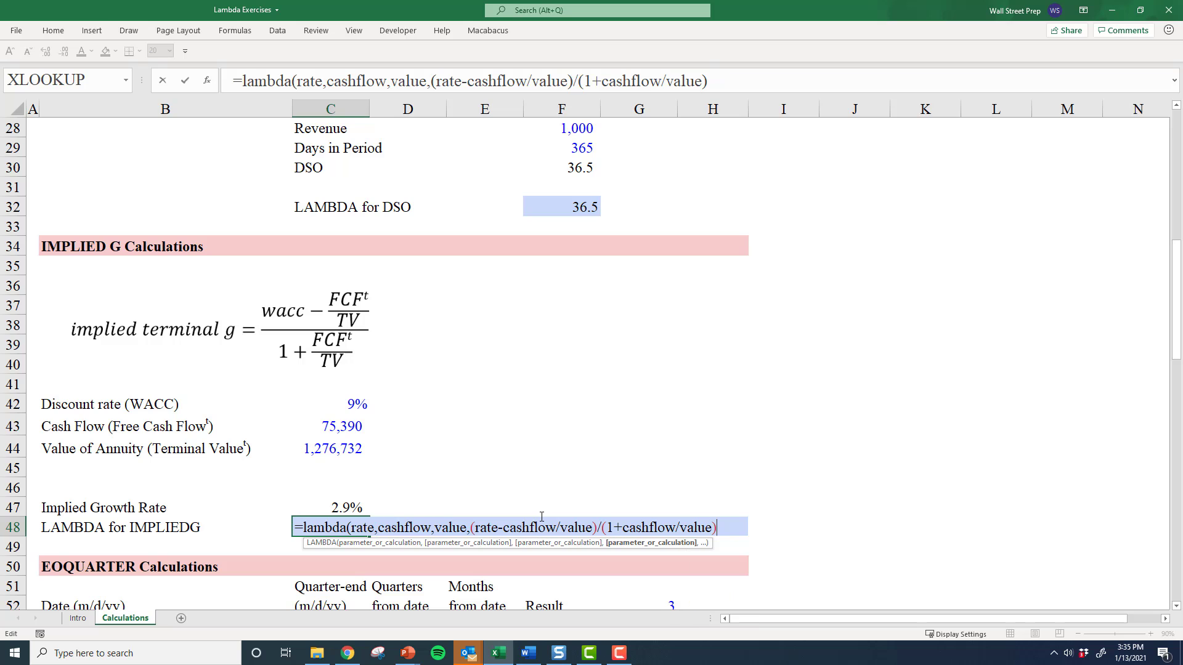
pyautogui.write(')/(')
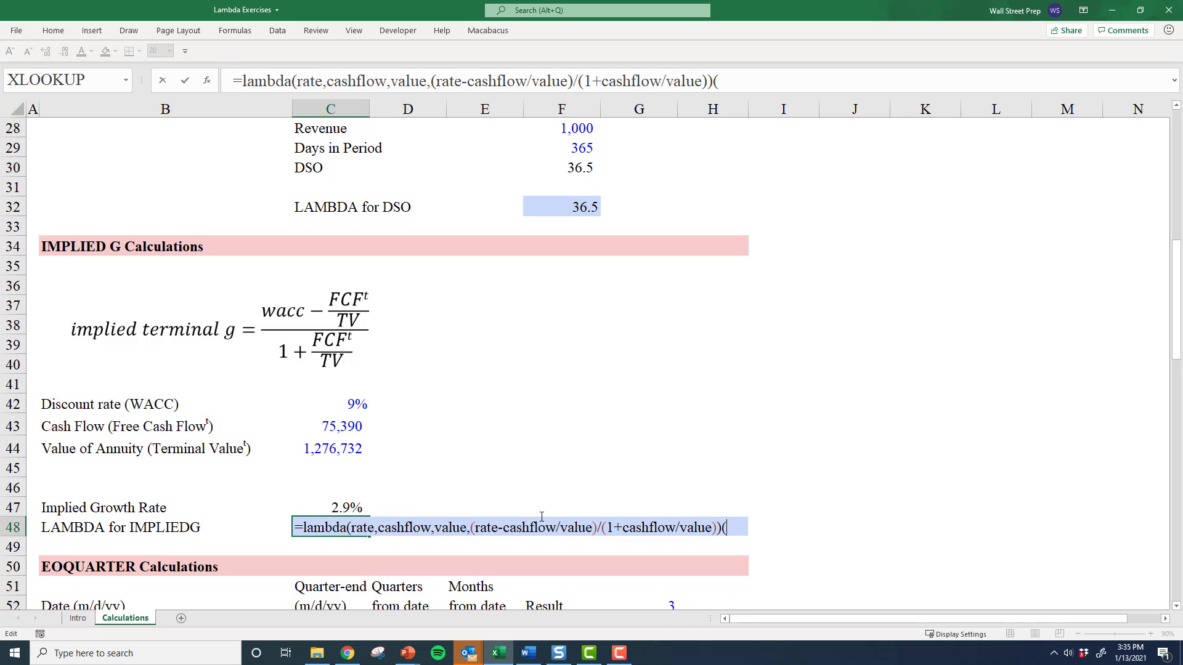
# Call the C48 LAMBDA with (C42,C43,C44) and confirm it returns 2.9%, matching C47
pyautogui.click(331, 408)
pyautogui.write(',')
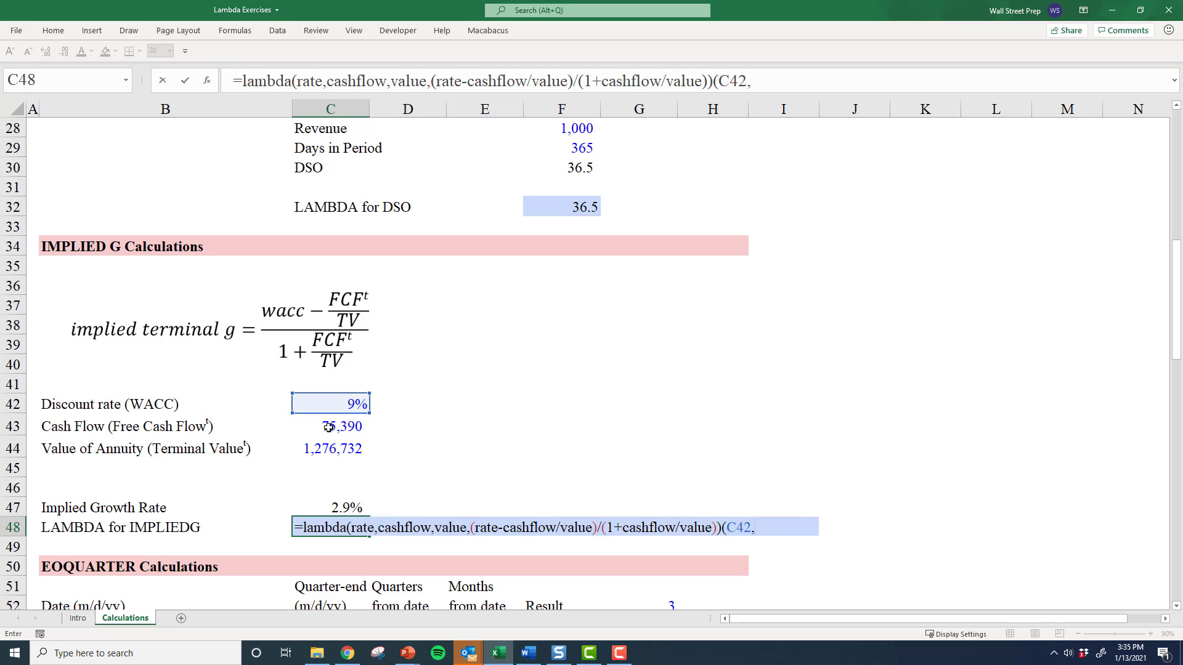
pyautogui.click(329, 426)
pyautogui.write(',')
pyautogui.click(348, 455)
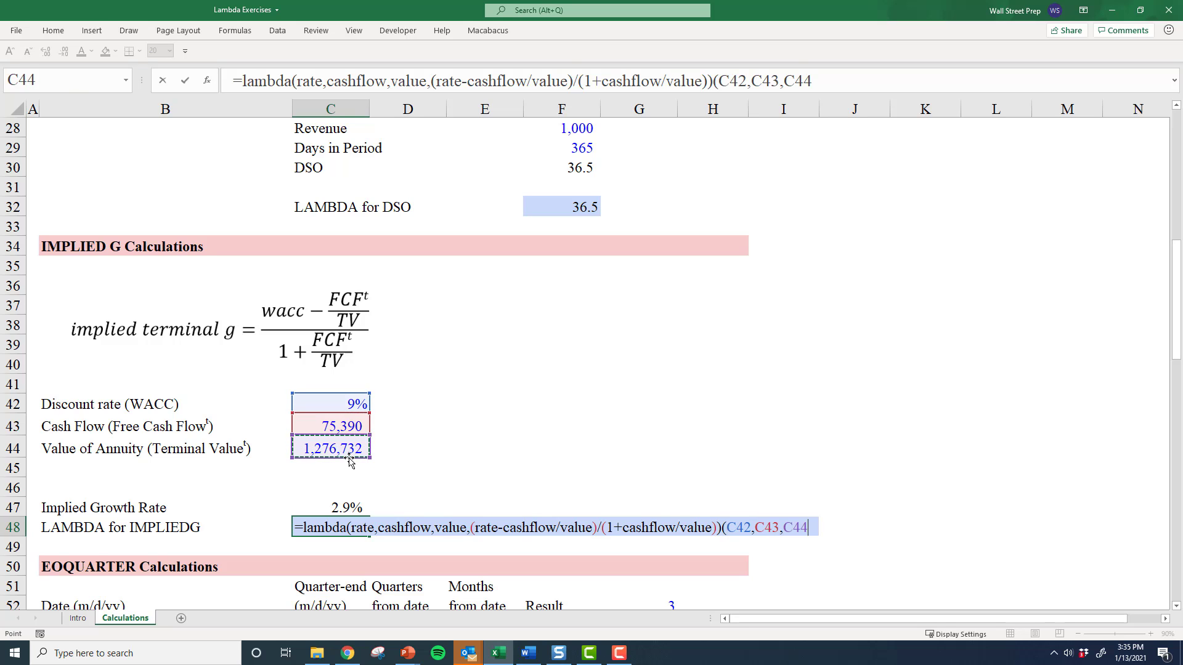
pyautogui.hotkey('ctrl', 'Return')
pyautogui.press('Up')
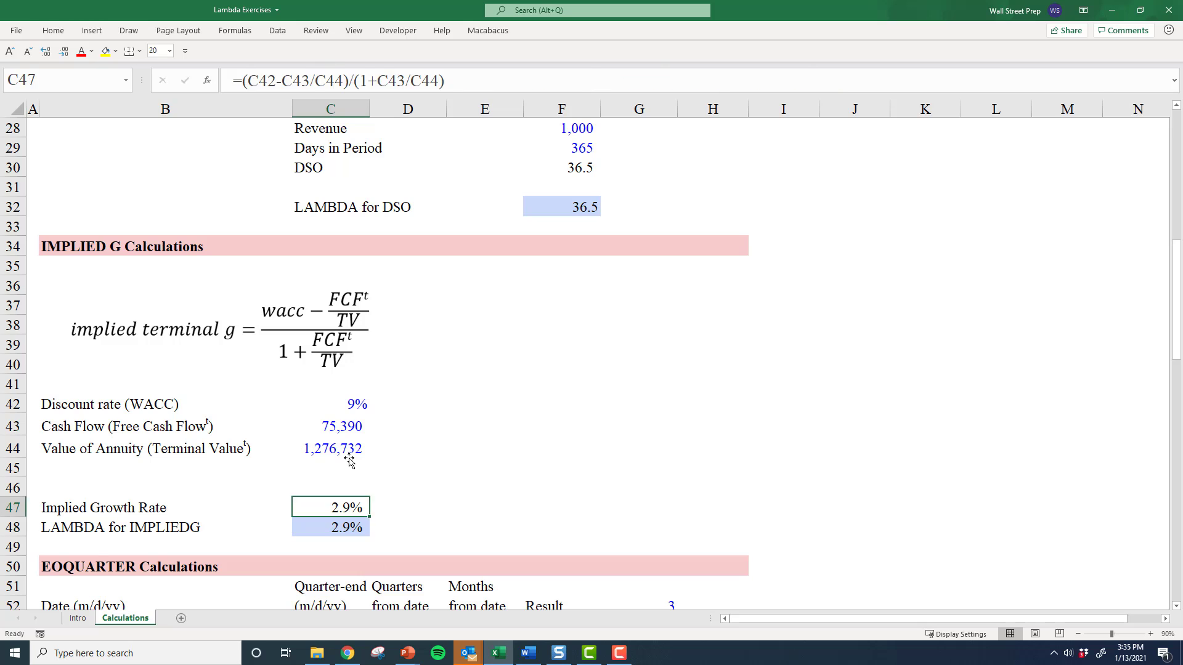
pyautogui.press('Down')
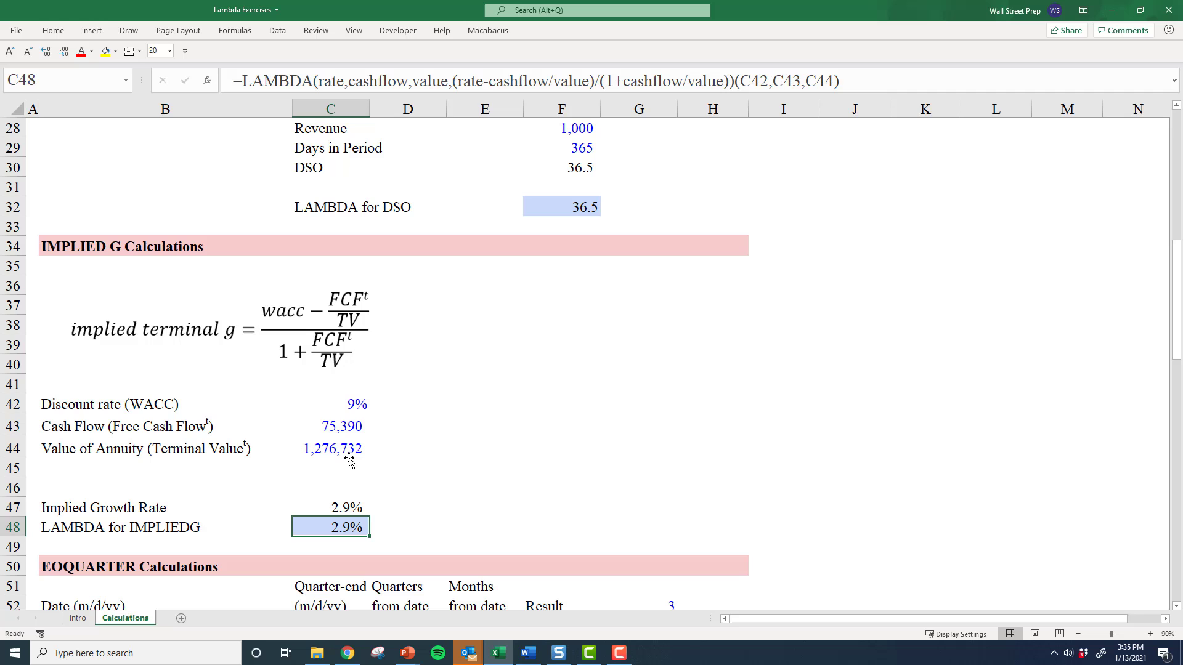
pyautogui.press('F2')
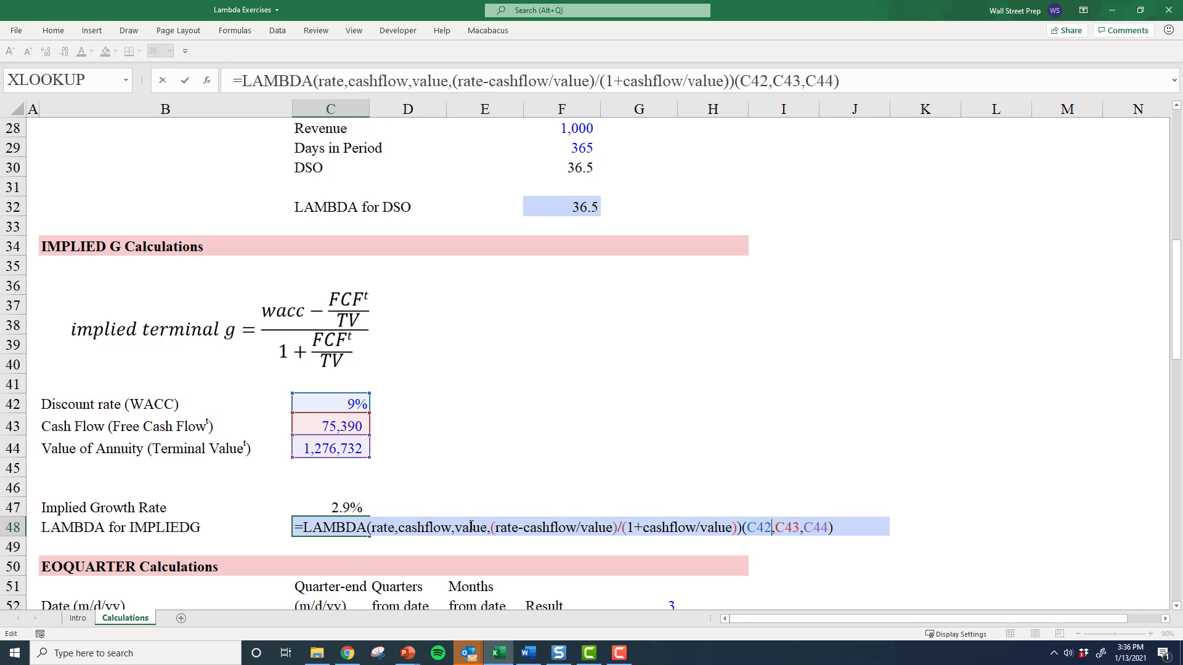
# Define name IMPLIEDG for the copied LAMBDA, commenting what rate, cashflow and value mean
pyautogui.press('Escape')
pyautogui.hotkey('ctrl', 'F3')
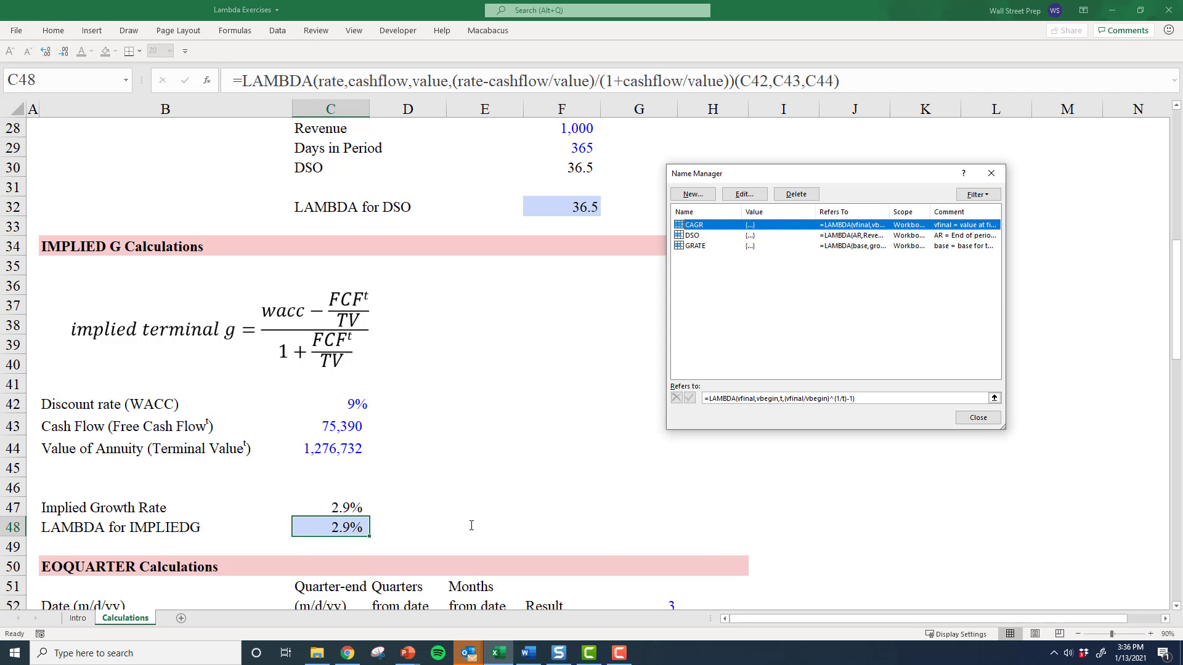
pyautogui.press('Return')
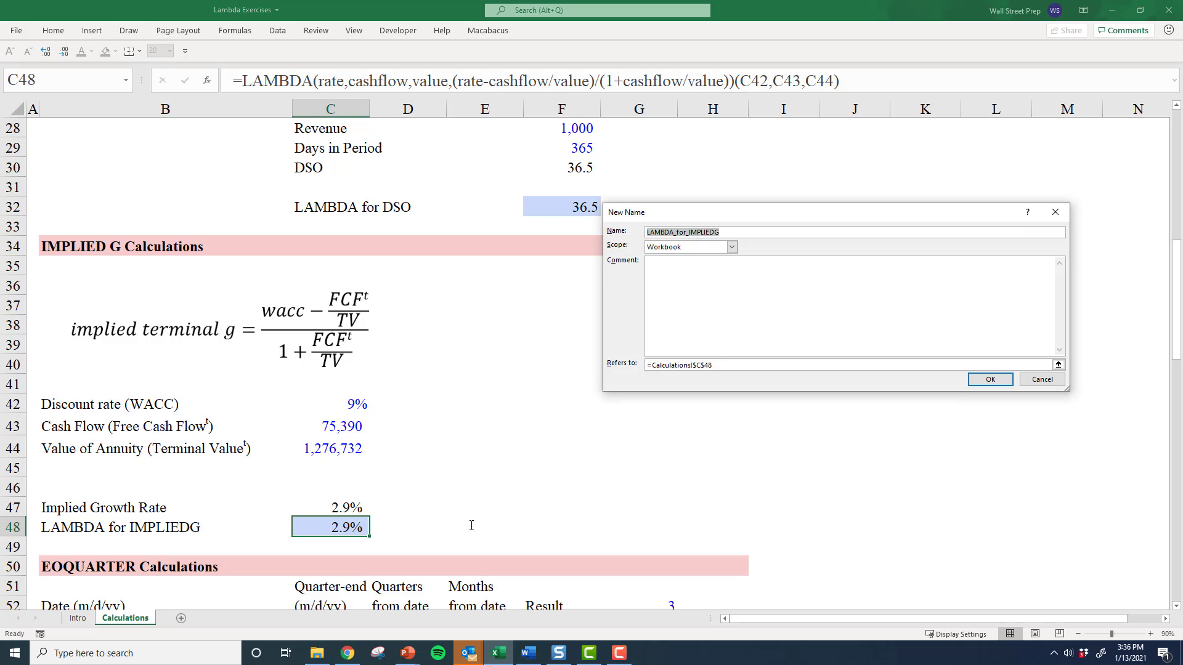
pyautogui.write('IMPLIEDG')
pyautogui.press('Tab')
pyautogui.press('Tab')
pyautogui.press('Tab')
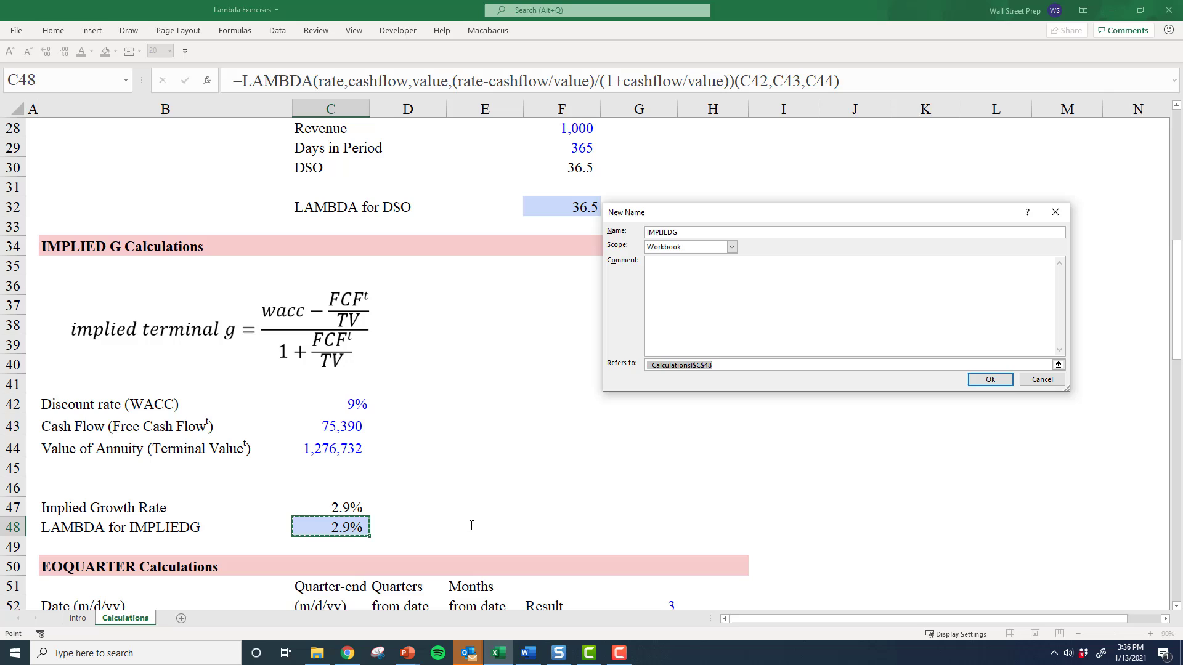
pyautogui.hotkey('ctrl', 'v')
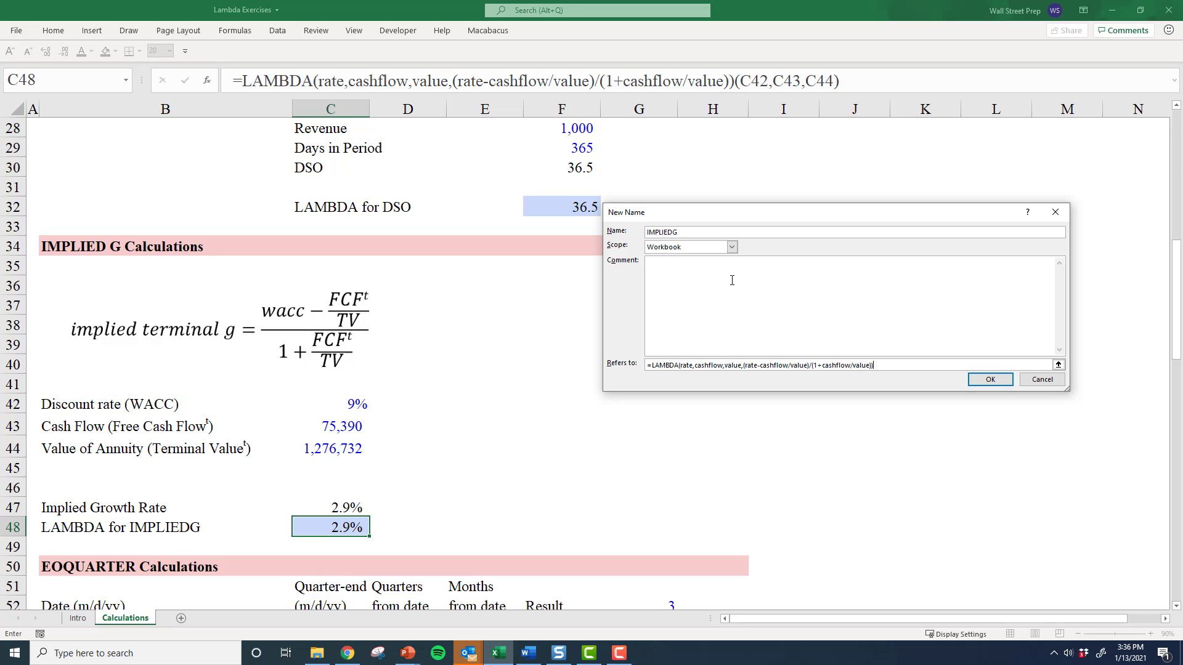
pyautogui.click(734, 280)
pyautogui.write('Rate = discount rate | Cashflow =')
pyautogui.write('first period cash flow | Value =')
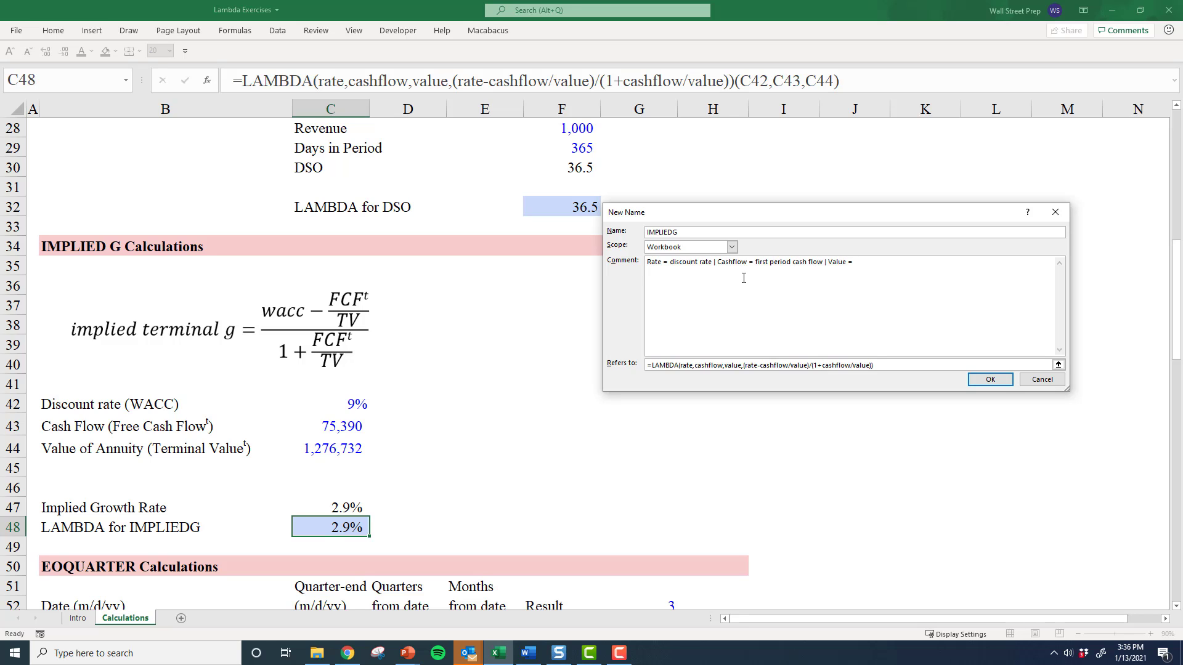
pyautogui.write(' present value of the annuity')
pyautogui.press('Return')
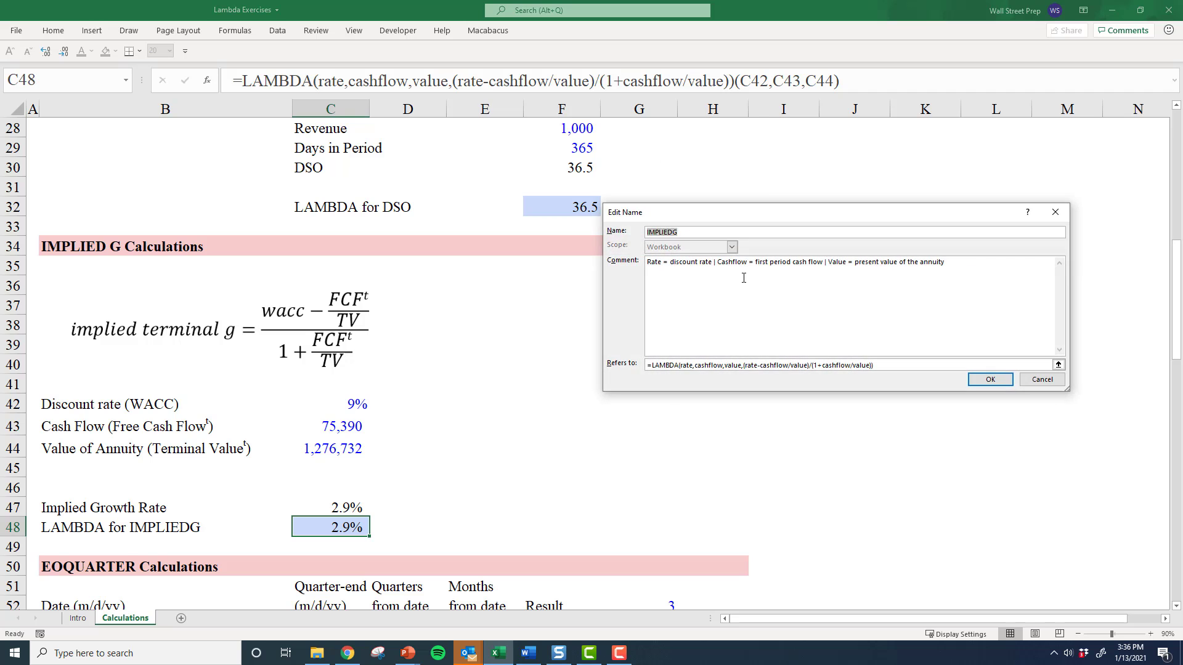
# Close Name Manager and enter =IMPLIEDG in the empty cell E45
pyautogui.press('Escape')
pyautogui.press('Left')
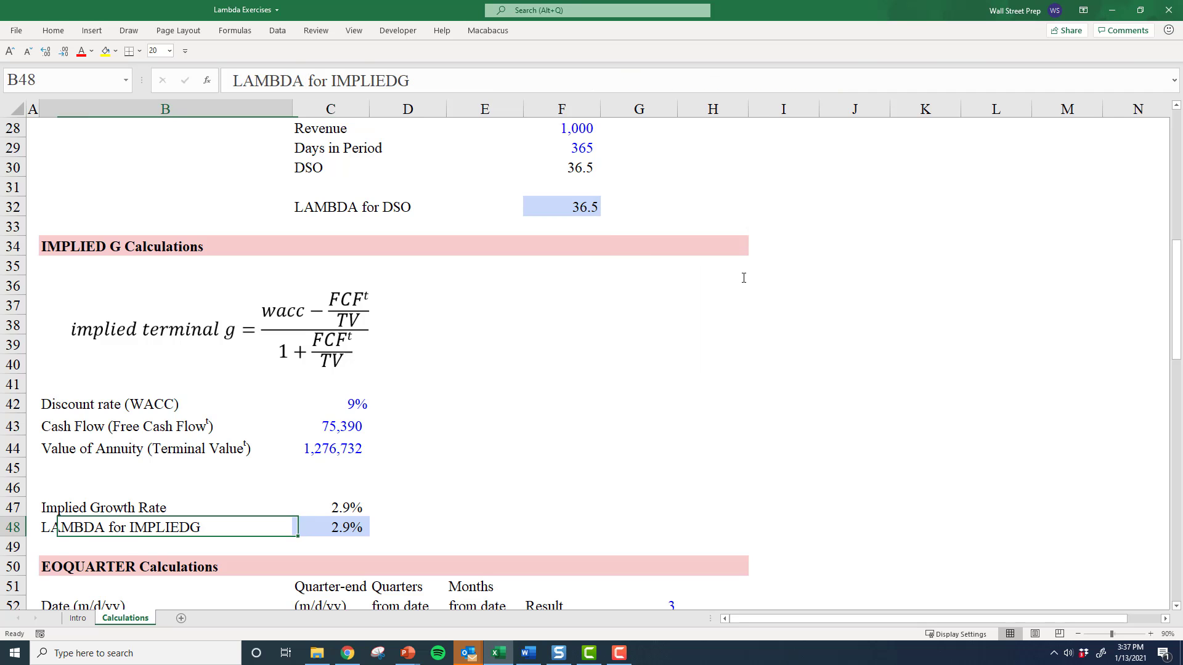
pyautogui.press('Right')
pyautogui.press('Right')
pyautogui.press('Right')
pyautogui.press('Up')
pyautogui.press('Up')
pyautogui.press('Up')
pyautogui.write('=impl')
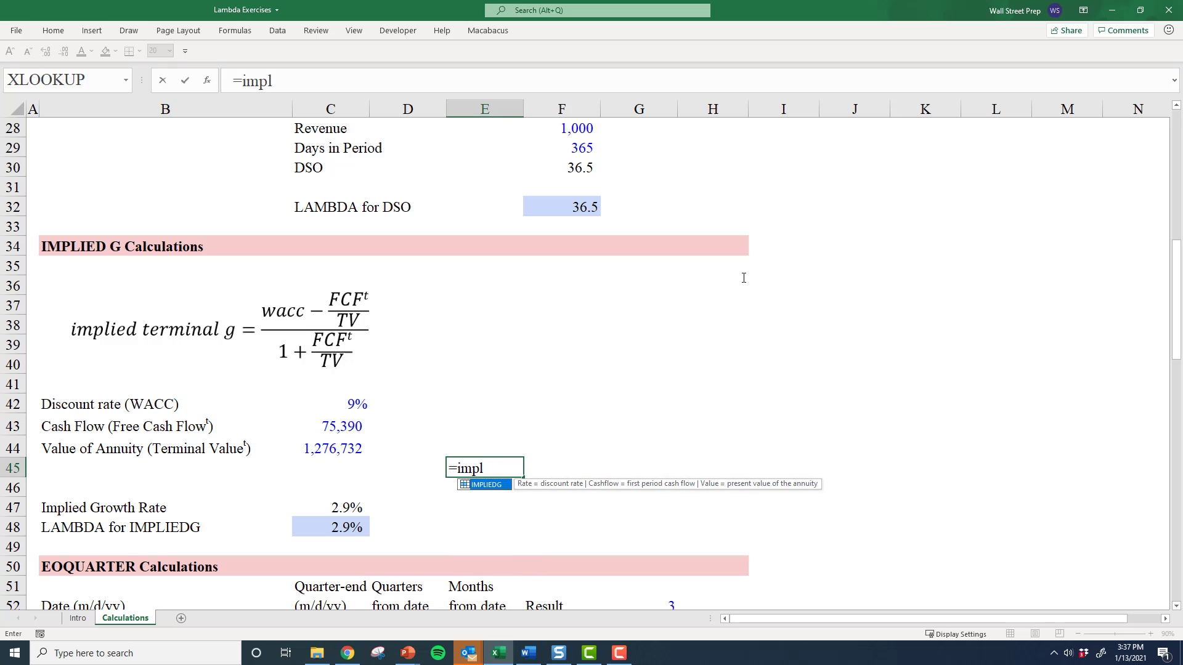
pyautogui.press('Tab')
pyautogui.hotkey('ctrl', 'Return')
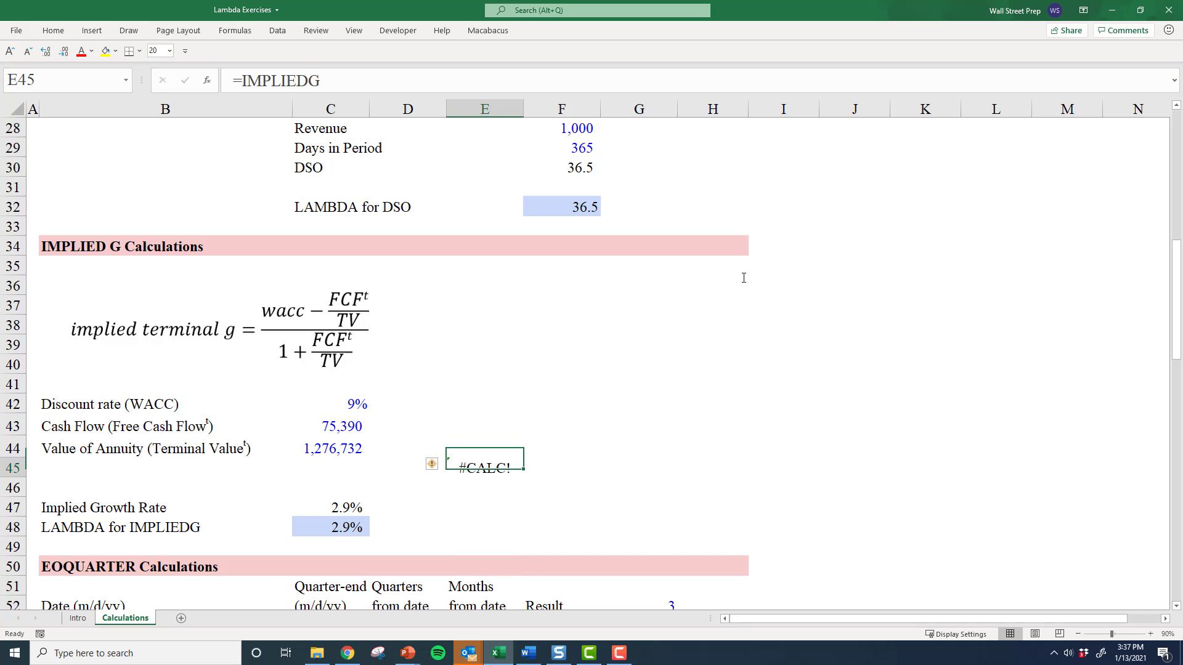
# Complete E45 as =IMPLIEDG(C42,C43,C44), returning 0.0292254
pyautogui.press('F2')
pyautogui.write('(')
pyautogui.press('Up')
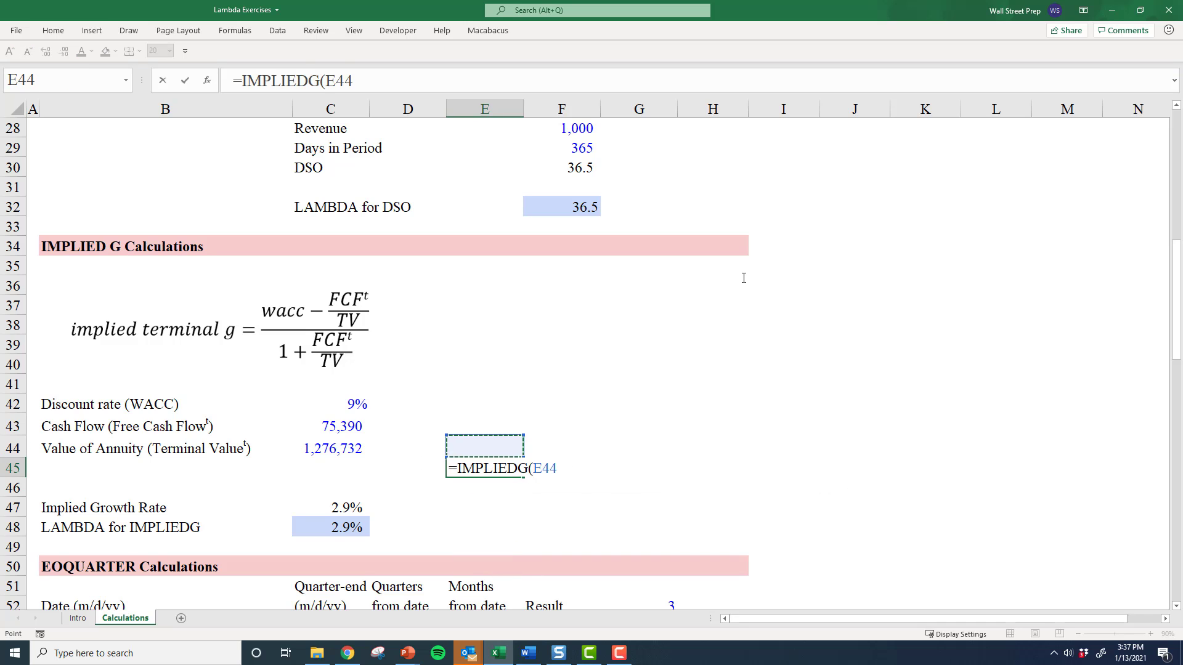
pyautogui.press('Up')
pyautogui.press('Up')
pyautogui.press('Left')
pyautogui.press('Left')
pyautogui.write(',')
pyautogui.press('Left')
pyautogui.press('Left')
pyautogui.press('Up')
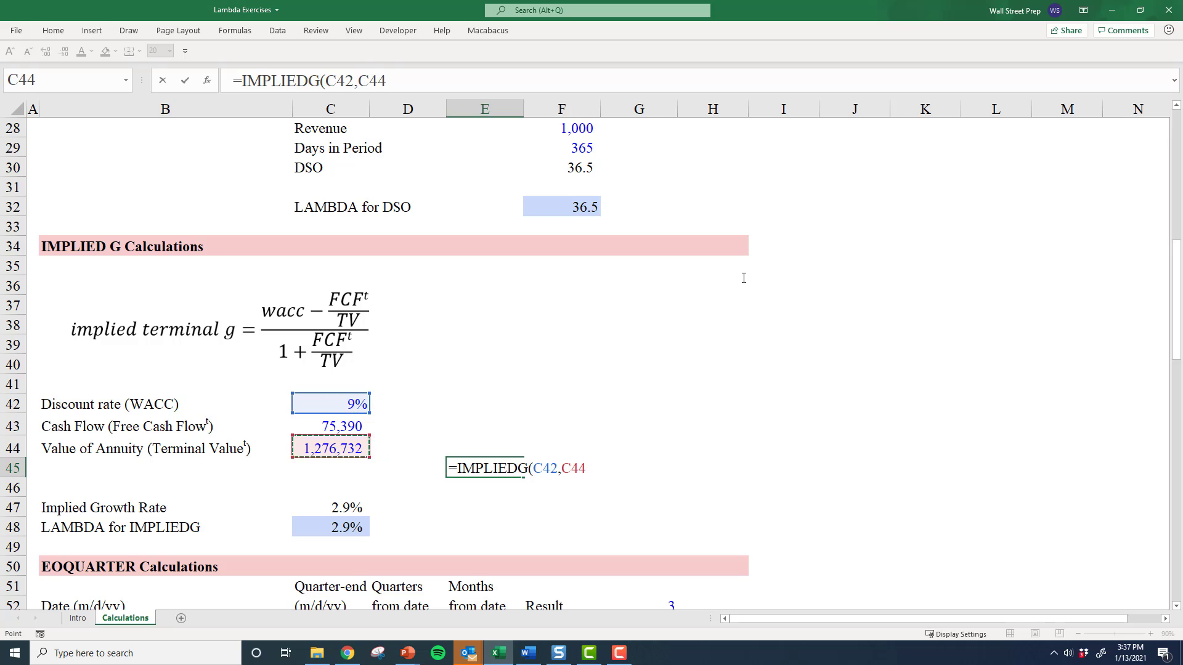
pyautogui.press('Up')
pyautogui.write(',')
pyautogui.press('Left')
pyautogui.press('Left')
pyautogui.press('Up')
pyautogui.hotkey('ctrl', 'Return')
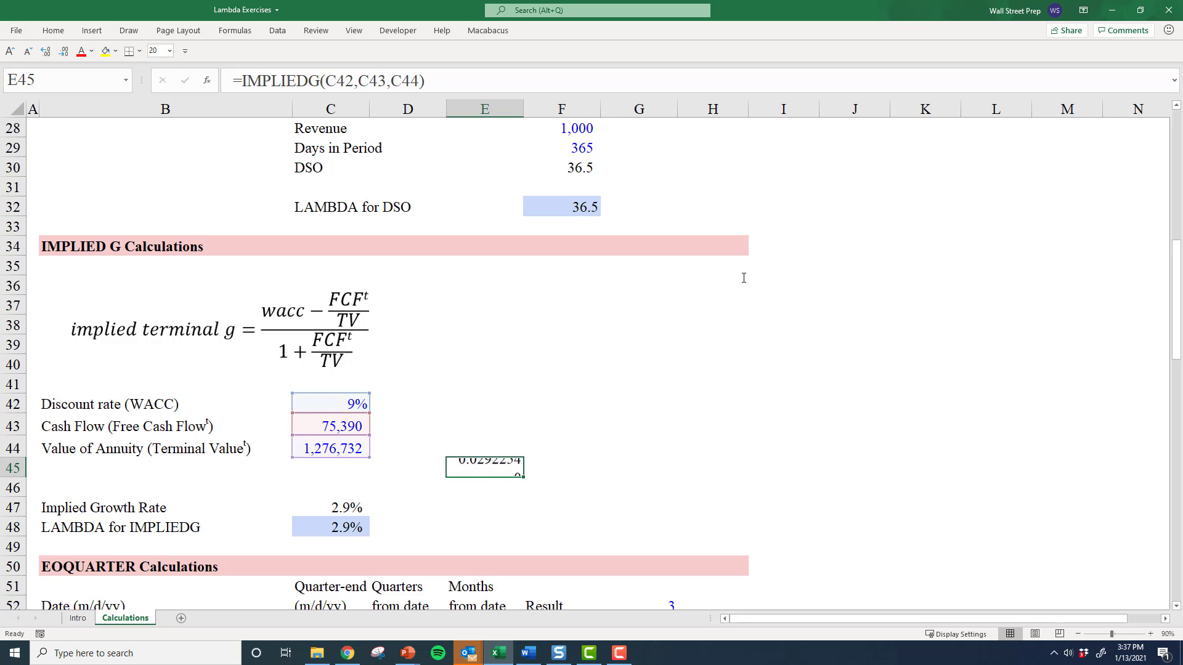